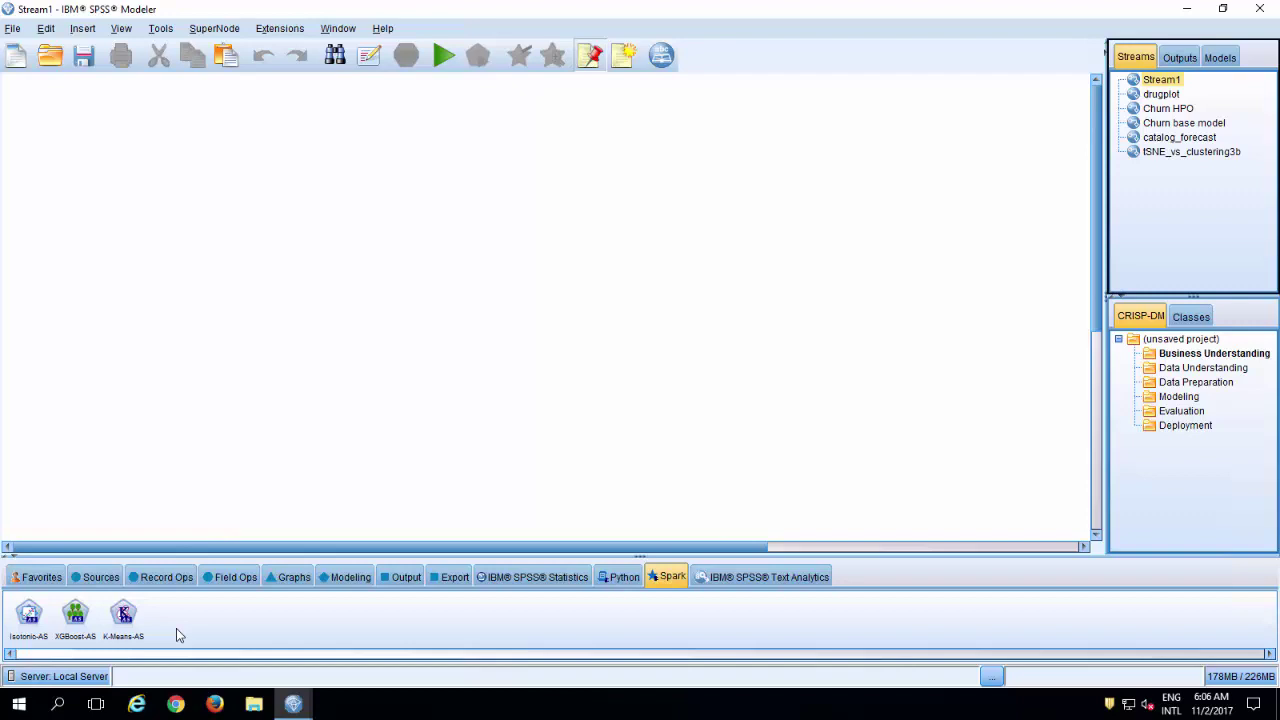
Step: Select the Isotonic-AS node from the Spark palette beside the empty Stream1
{"action": "left_click", "coordinate": [30, 617]}
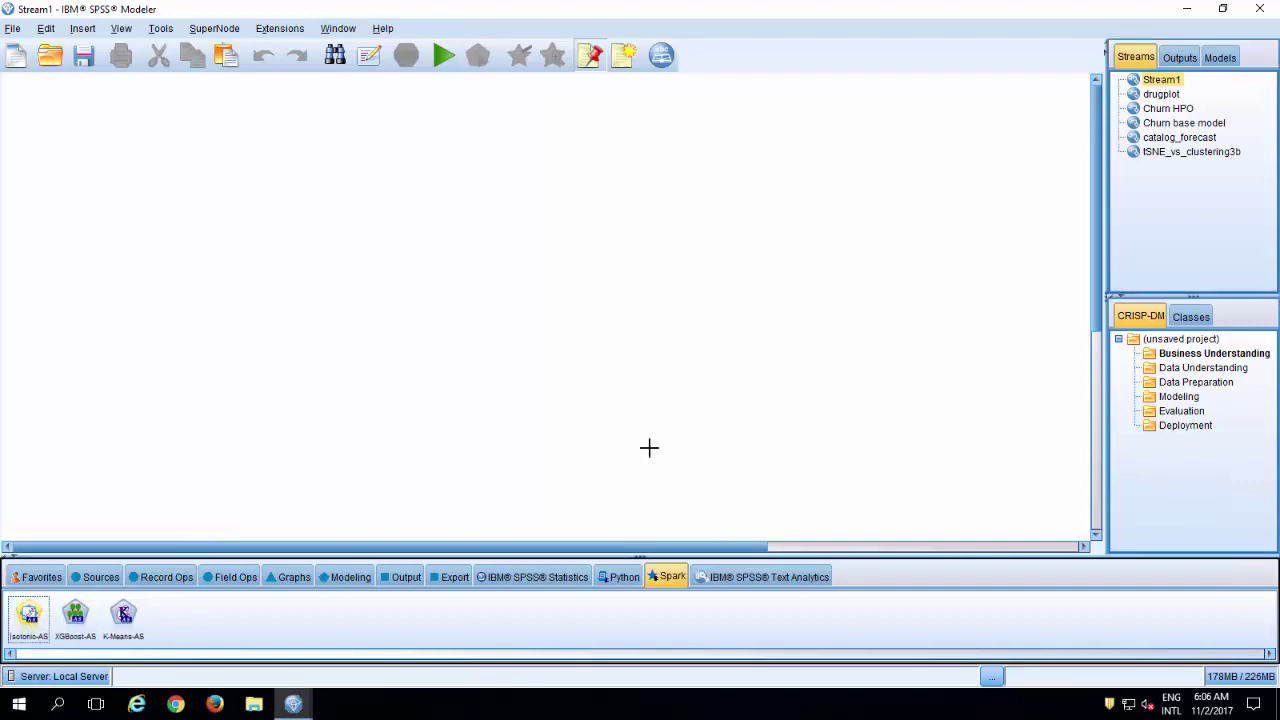
Step: Open the drugplot stream and the details of its Age model nugget
{"action": "left_click", "coordinate": [1166, 97]}
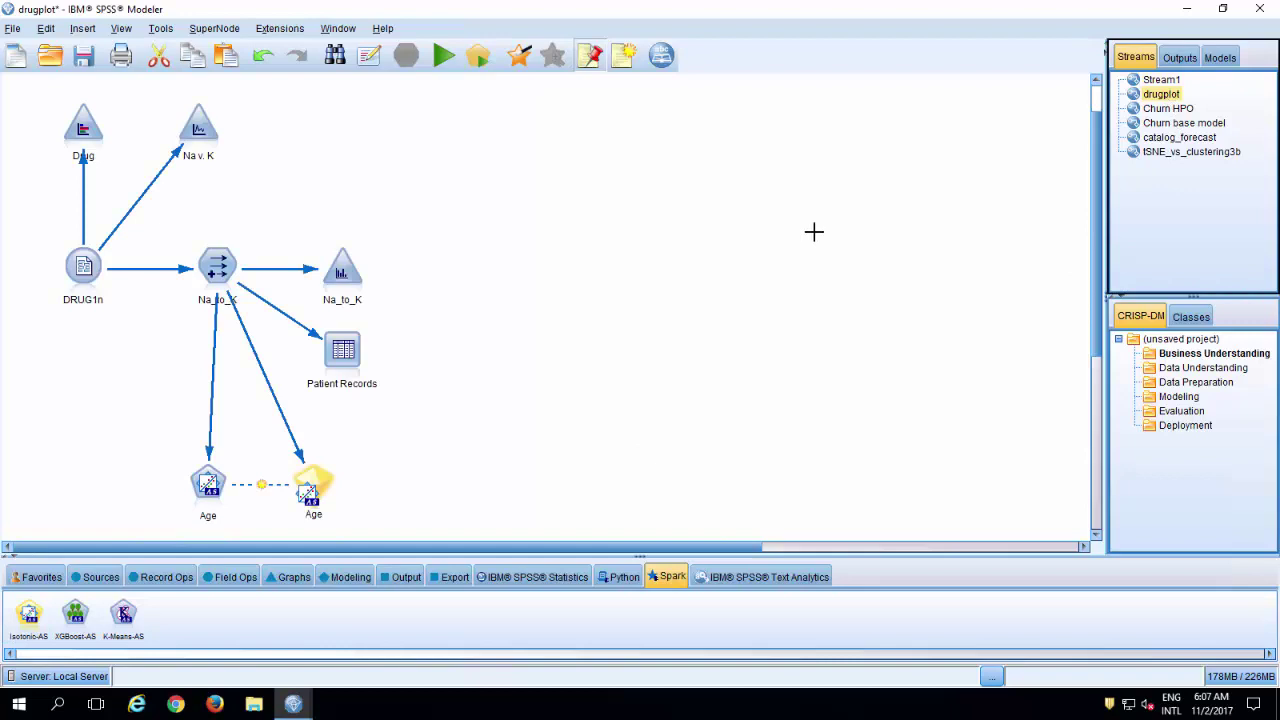
{"action": "left_click", "coordinate": [312, 487]}
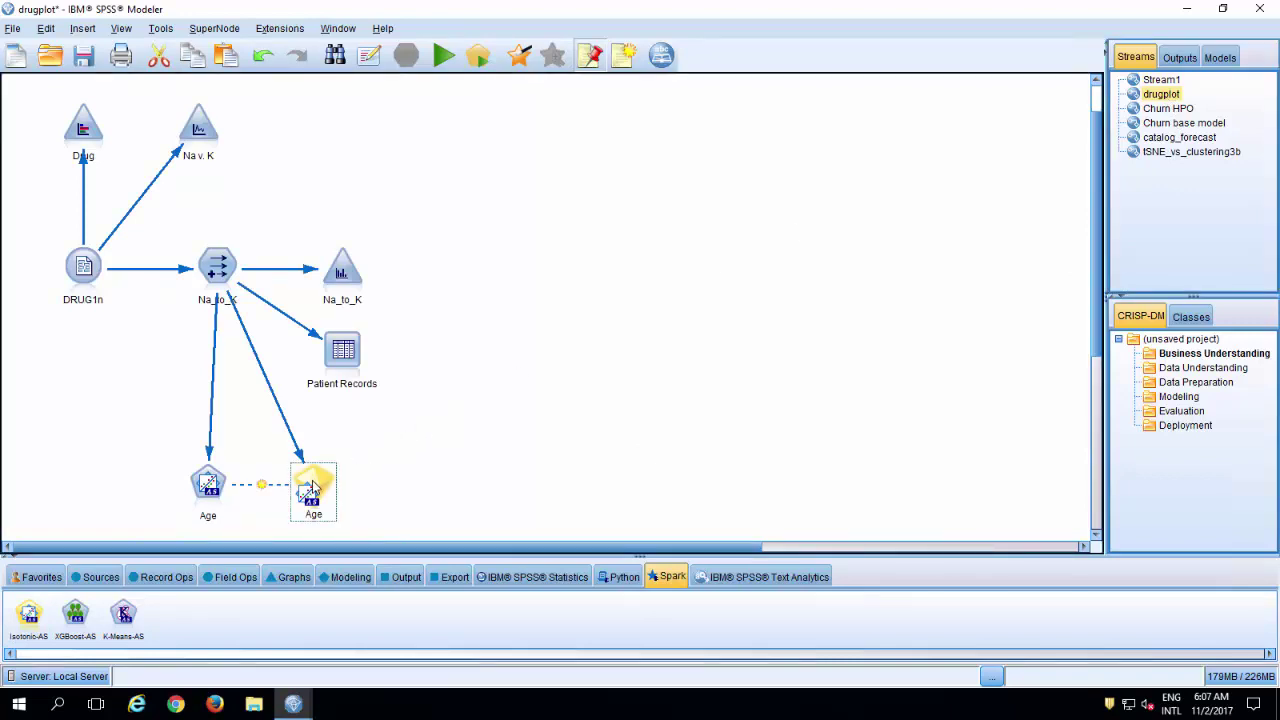
{"action": "double_click", "coordinate": [312, 487]}
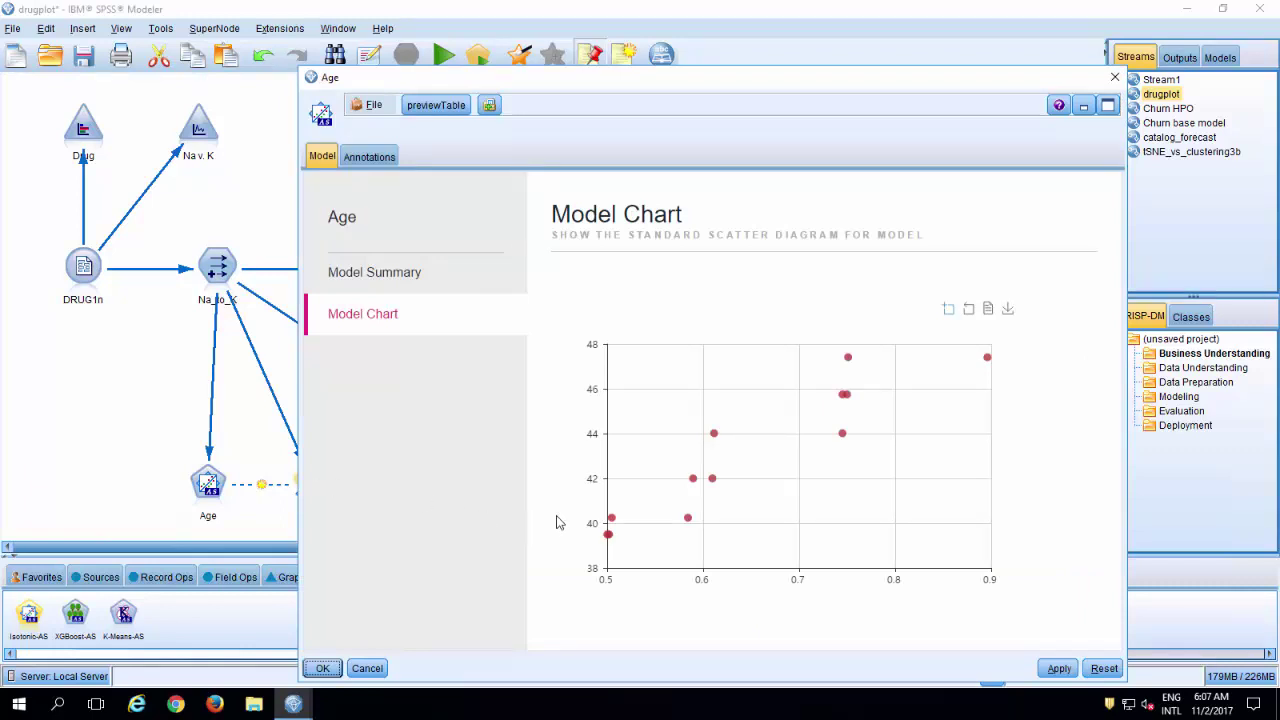
Step: Review the Age model summary, zoom the scatter chart onto the upper-right points, reset it, then close
{"action": "left_click", "coordinate": [417, 274]}
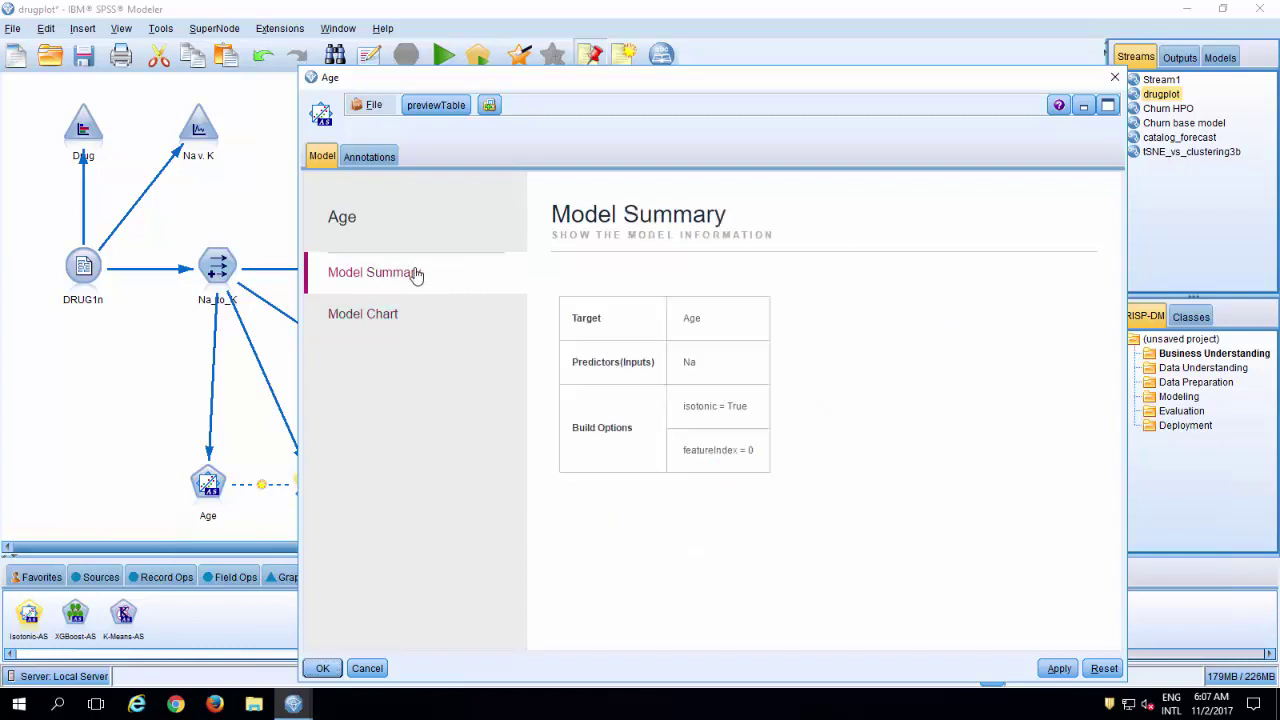
{"action": "left_click", "coordinate": [392, 317]}
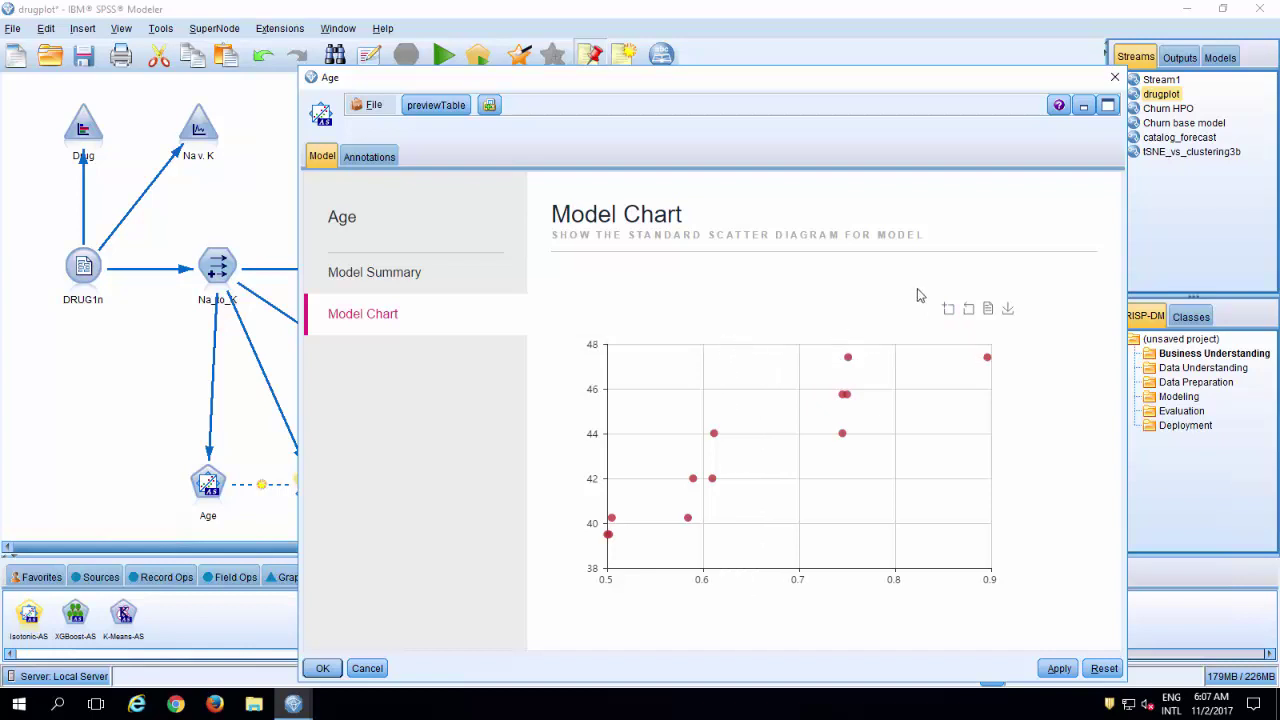
{"action": "left_click", "coordinate": [946, 309]}
{"action": "left_click_drag", "start_coordinate": [729, 349], "coordinate": [902, 575]}
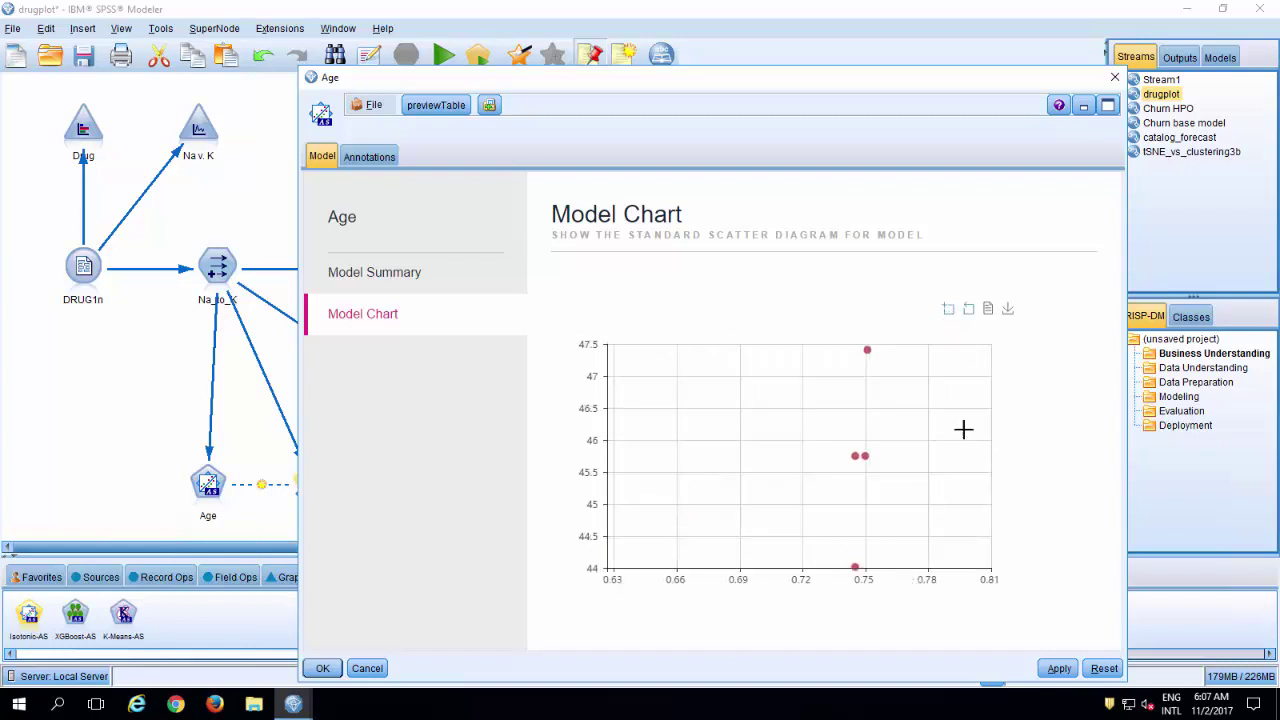
{"action": "left_click", "coordinate": [968, 309]}
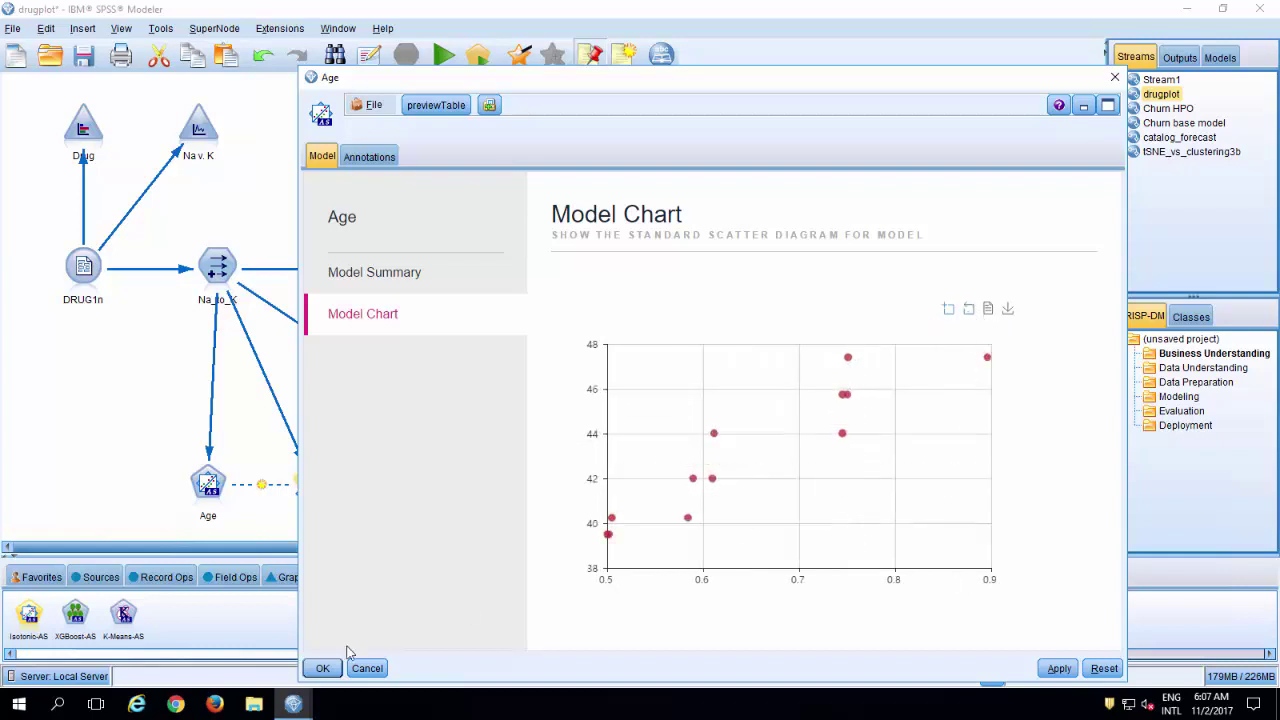
{"action": "left_click", "coordinate": [325, 670]}
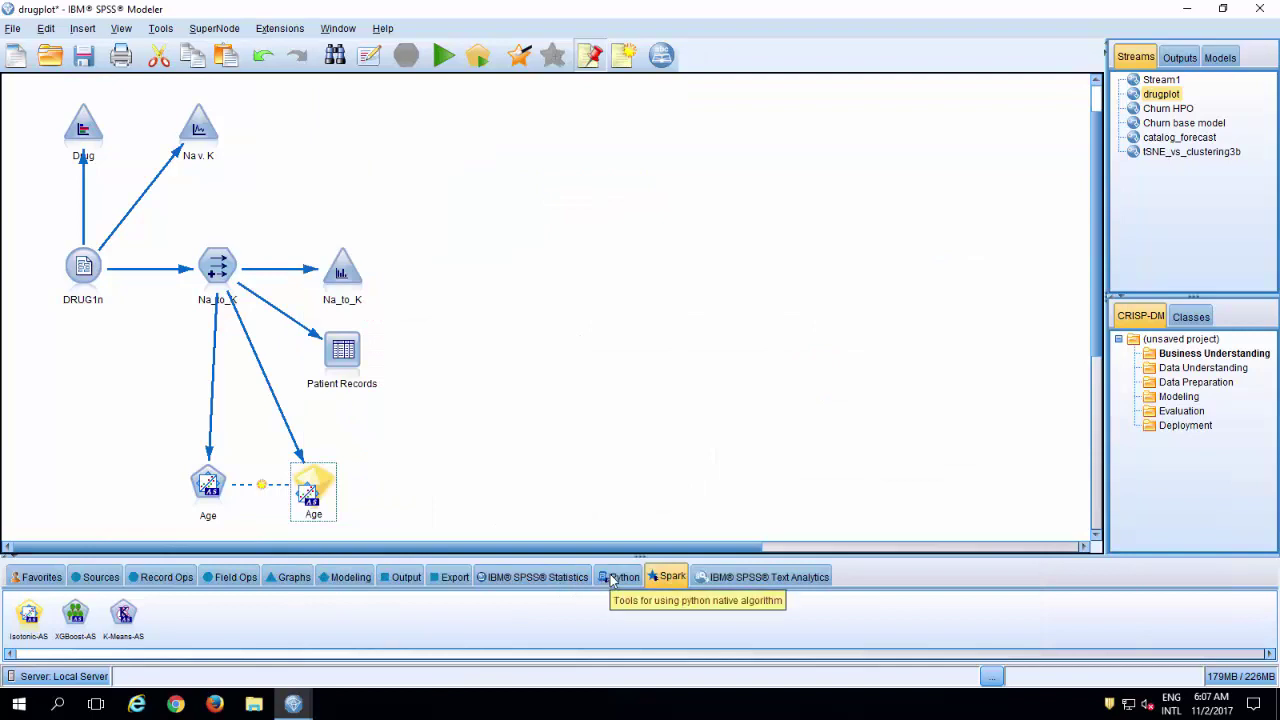
Step: Show the Python palette: SMOTE, XGBoost Linear/Tree, t-SNE, Random Forest and One-Class SVM
{"action": "left_click", "coordinate": [613, 582]}
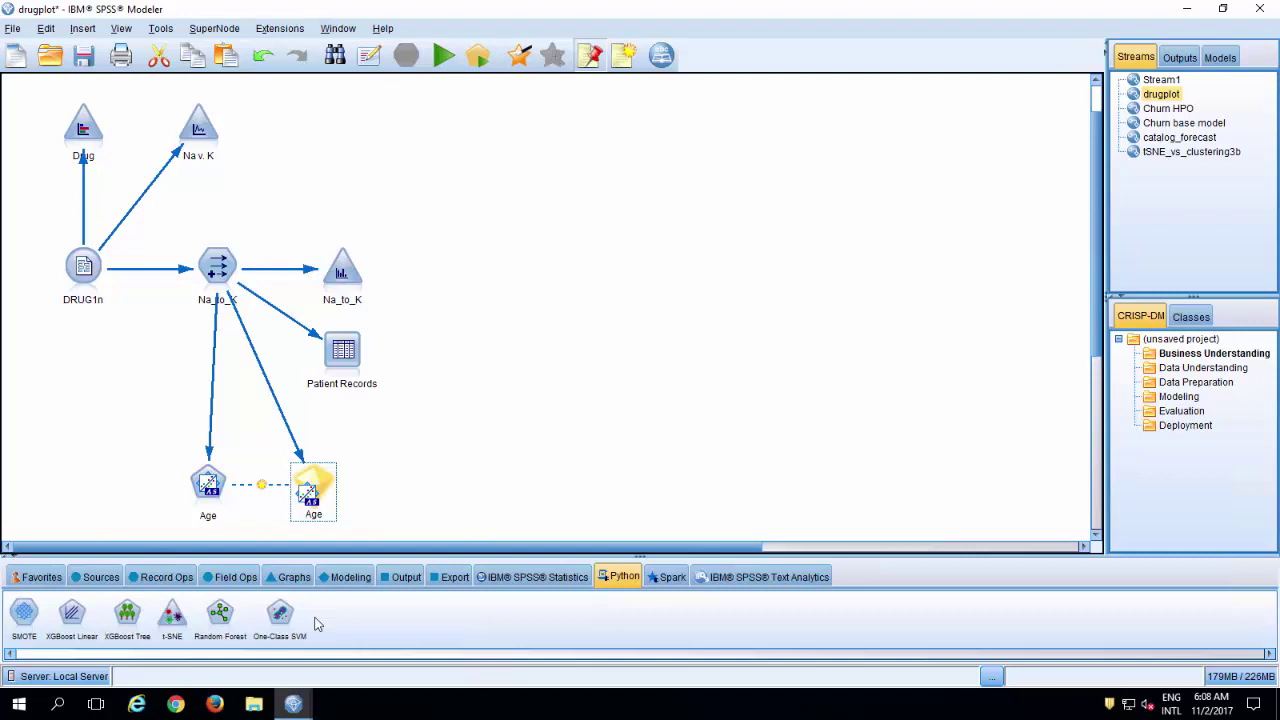
Step: Check that the Churn HPO stream's XGBoost Tree CHURN node uses Rbfopt-based Hyper-Parameter Optimization
{"action": "left_click", "coordinate": [1174, 112]}
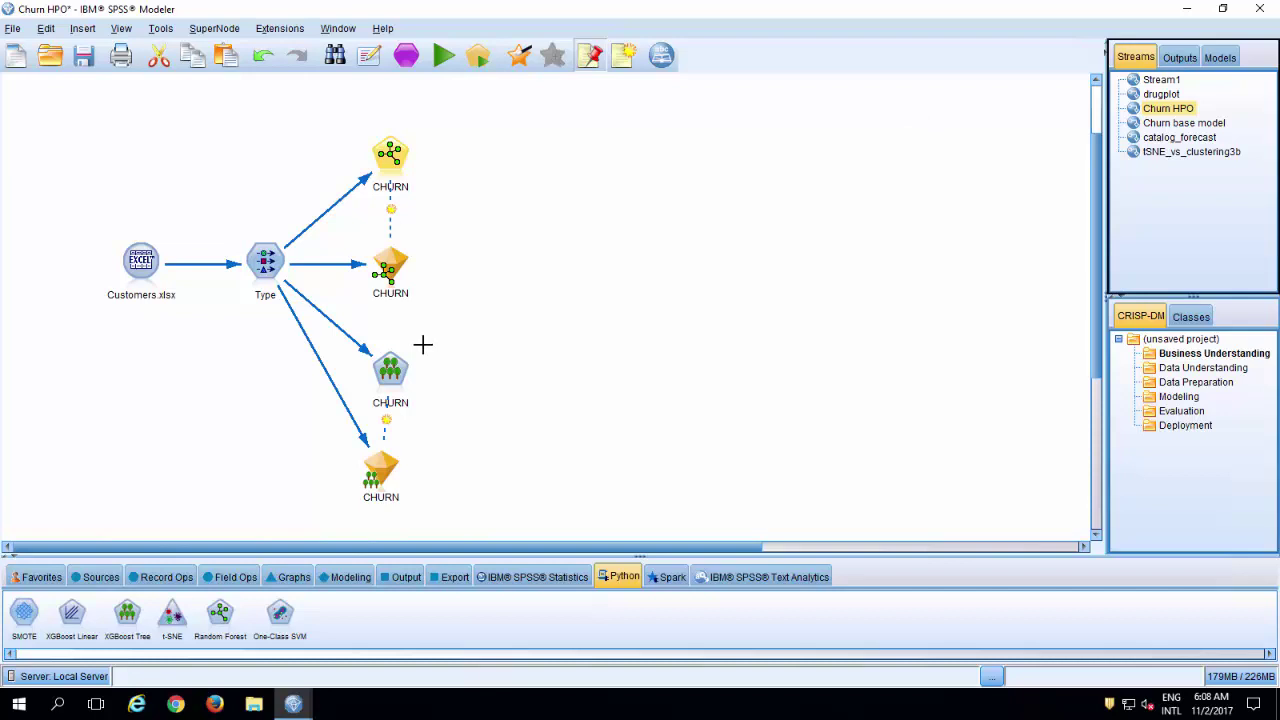
{"action": "double_click", "coordinate": [390, 372]}
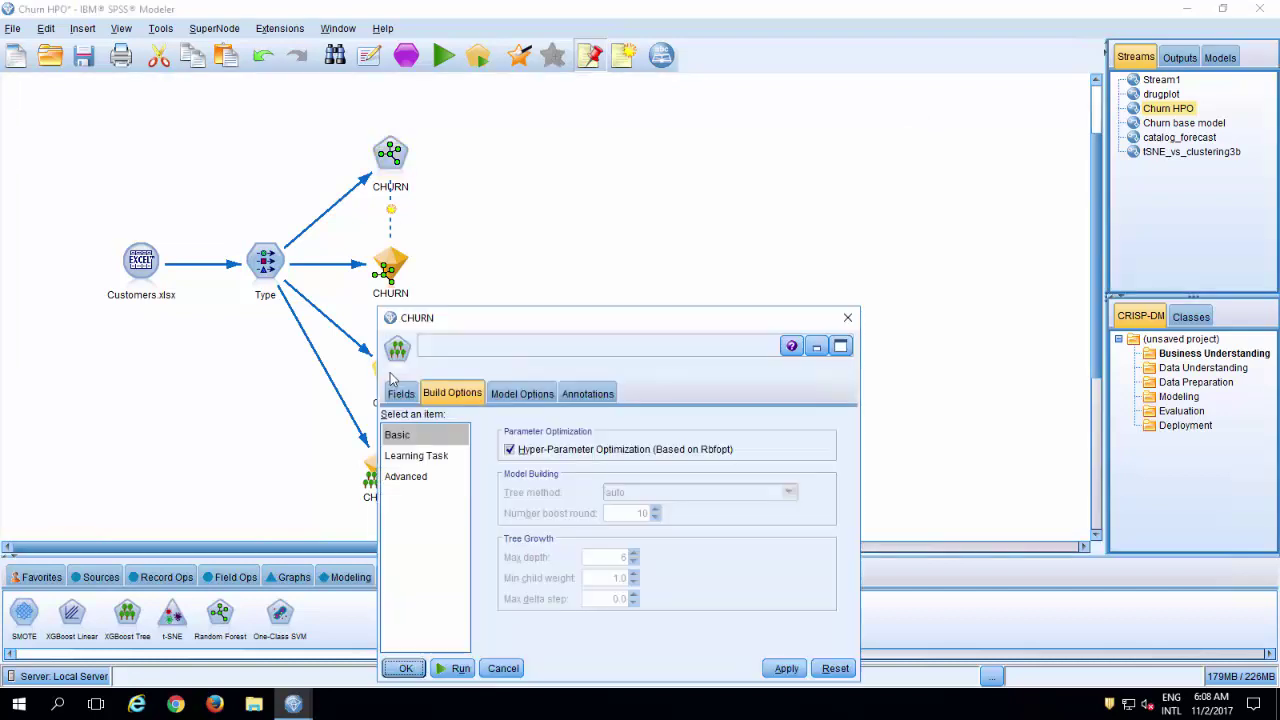
{"action": "left_click", "coordinate": [405, 667]}
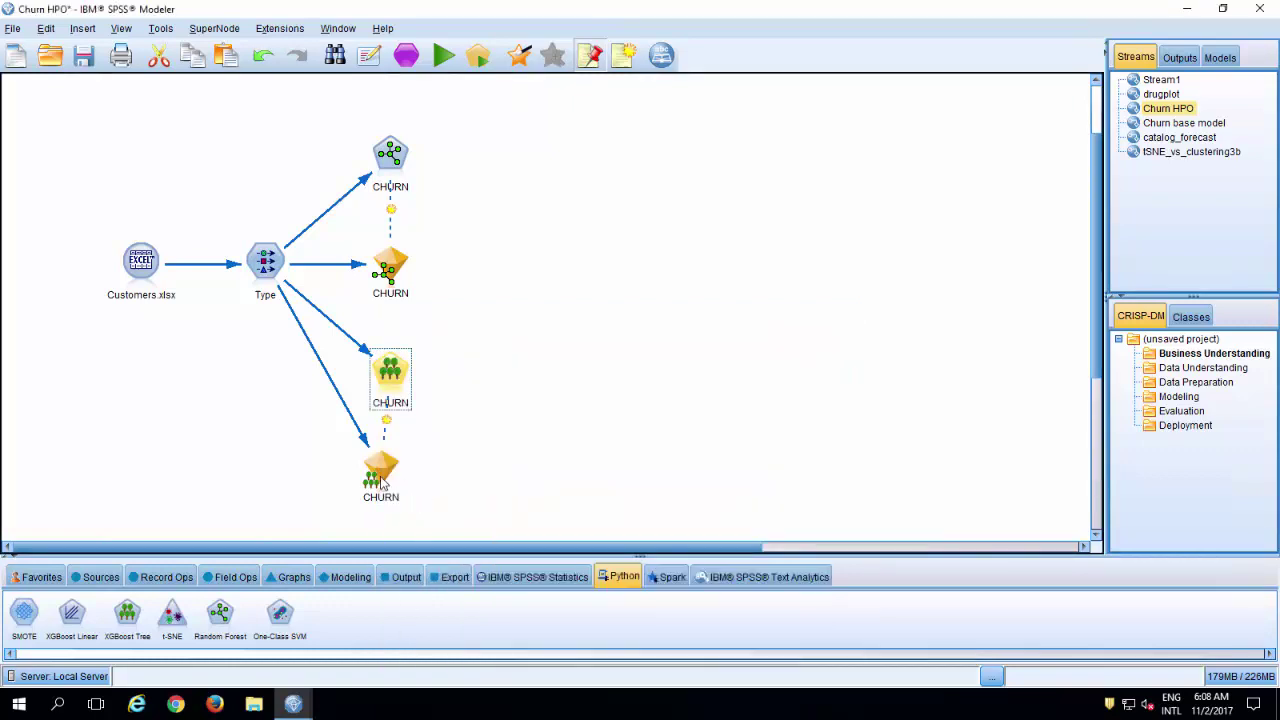
Step: Browse the Churn base model Auto Classifier's candidate models, then review the XGBoost Tree 1-led ranking
{"action": "left_click", "coordinate": [1190, 125]}
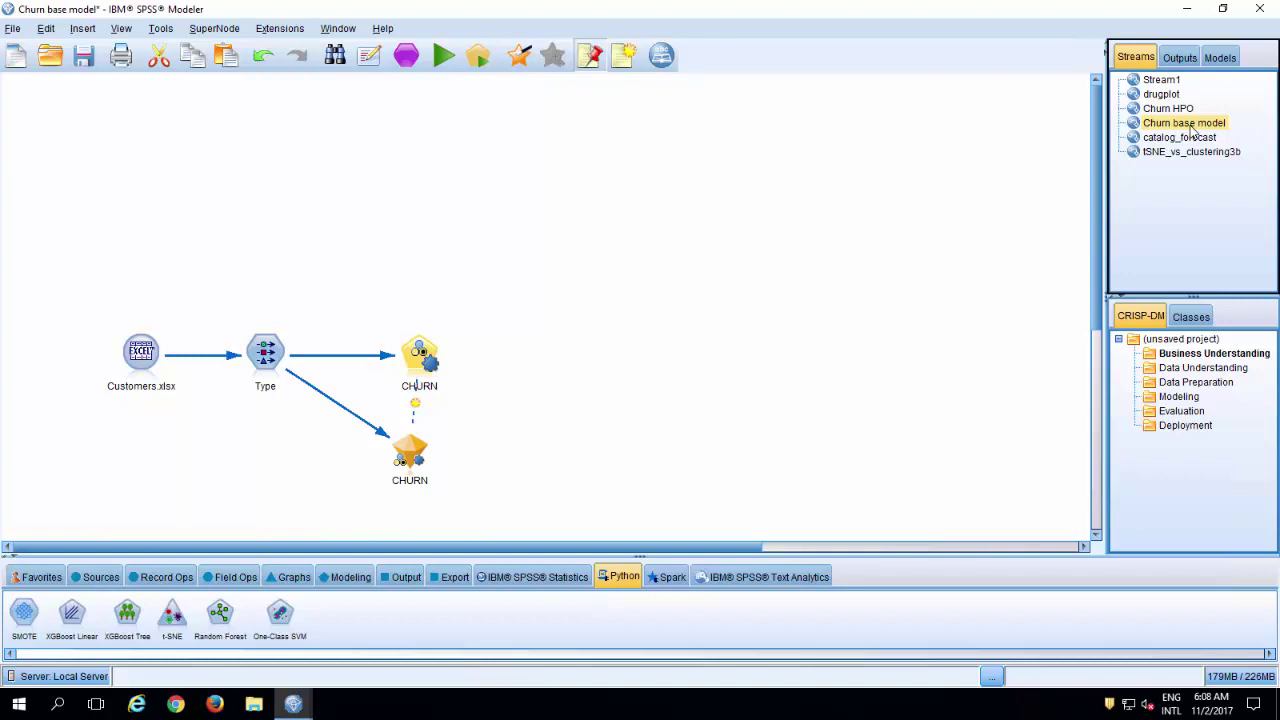
{"action": "double_click", "coordinate": [428, 350]}
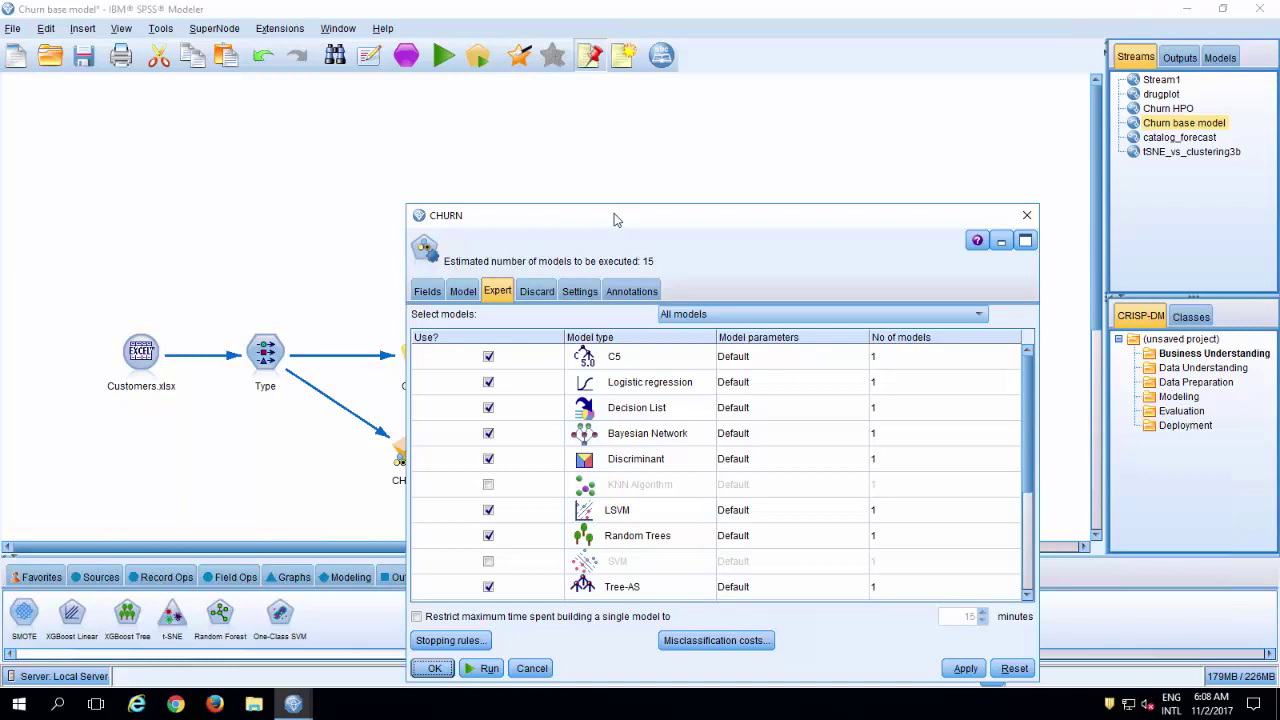
{"action": "left_click_drag", "start_coordinate": [618, 220], "coordinate": [567, 122]}
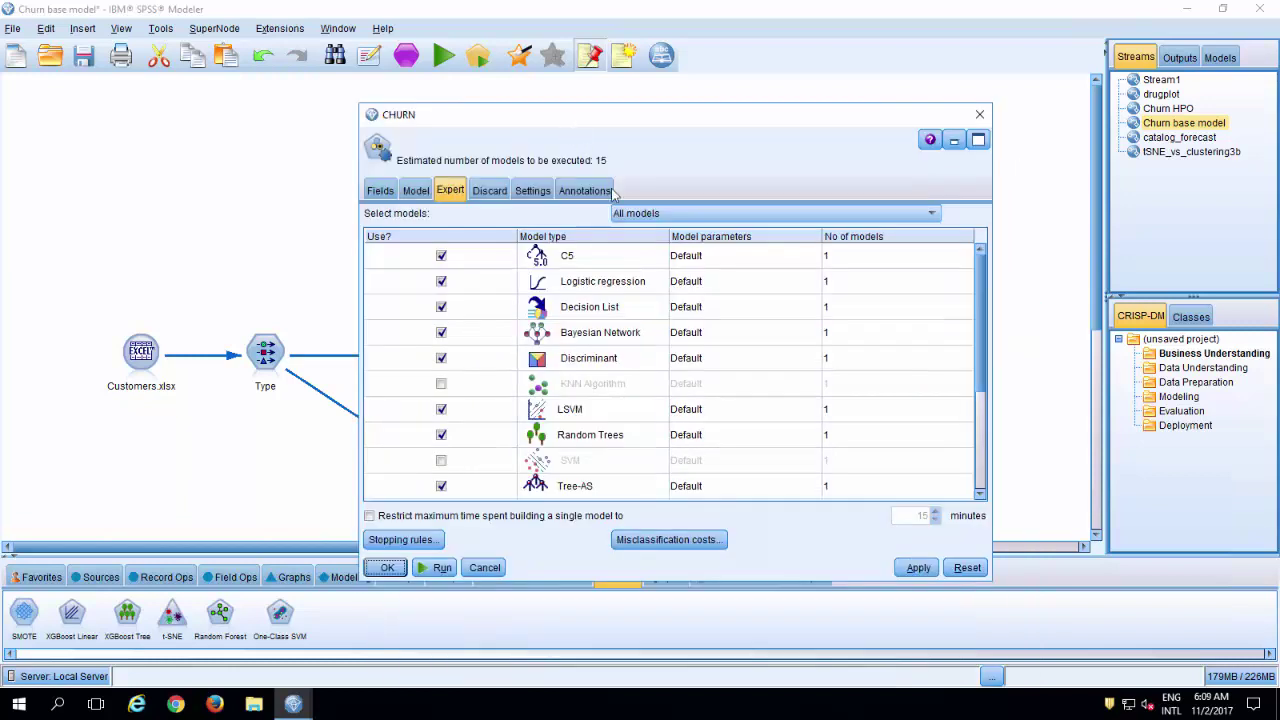
{"action": "scroll", "coordinate": [985, 320], "scroll_direction": "down", "scroll_amount": 1}
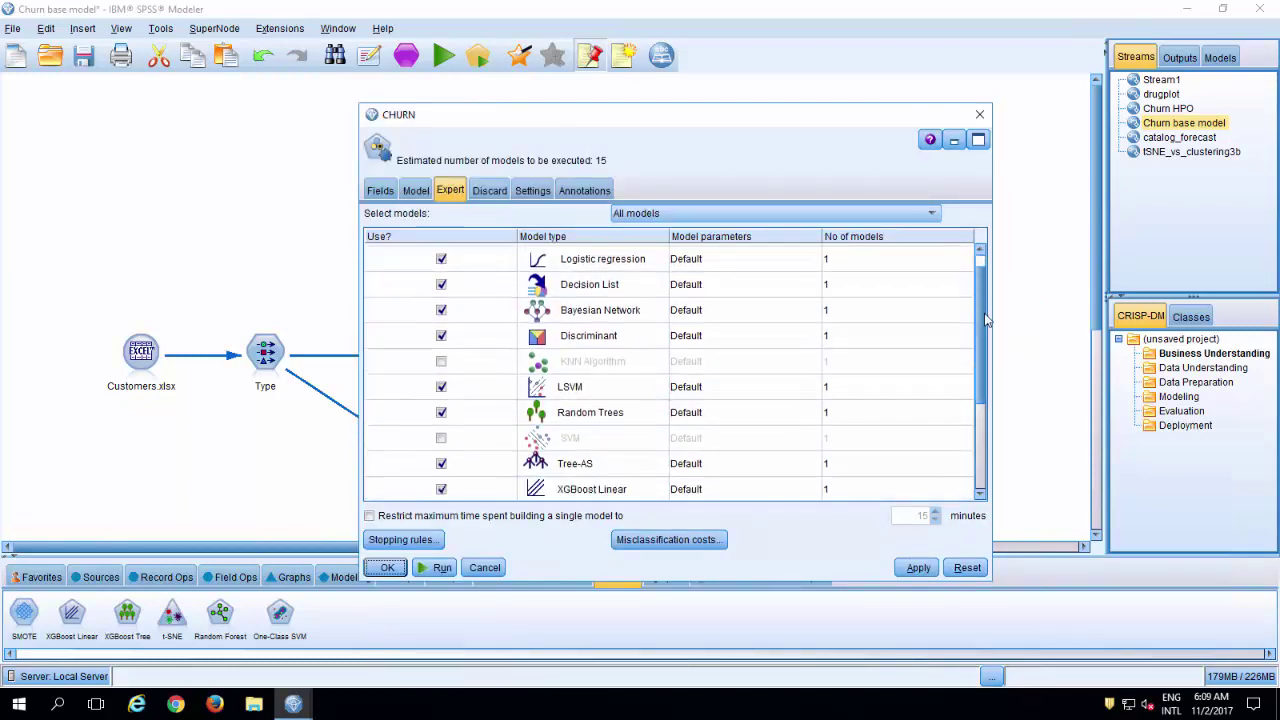
{"action": "scroll", "coordinate": [985, 320], "scroll_direction": "down", "scroll_amount": 3}
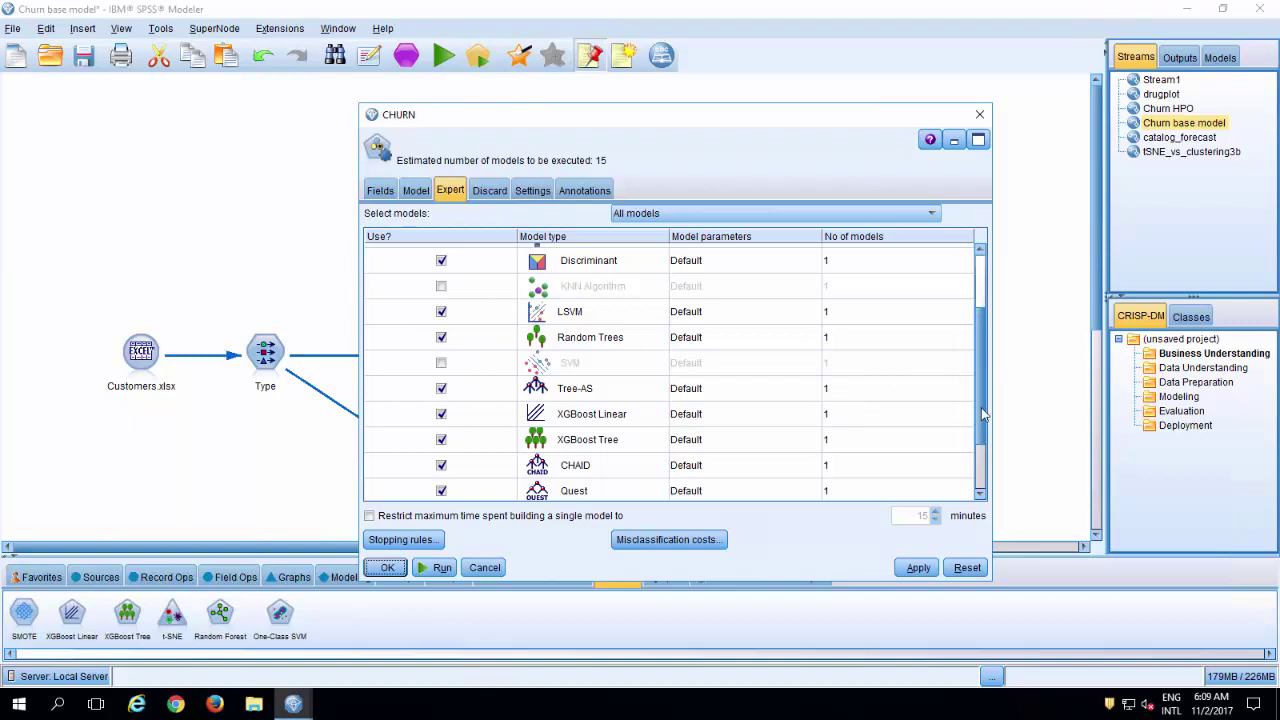
{"action": "scroll", "coordinate": [983, 415], "scroll_direction": "down", "scroll_amount": 3}
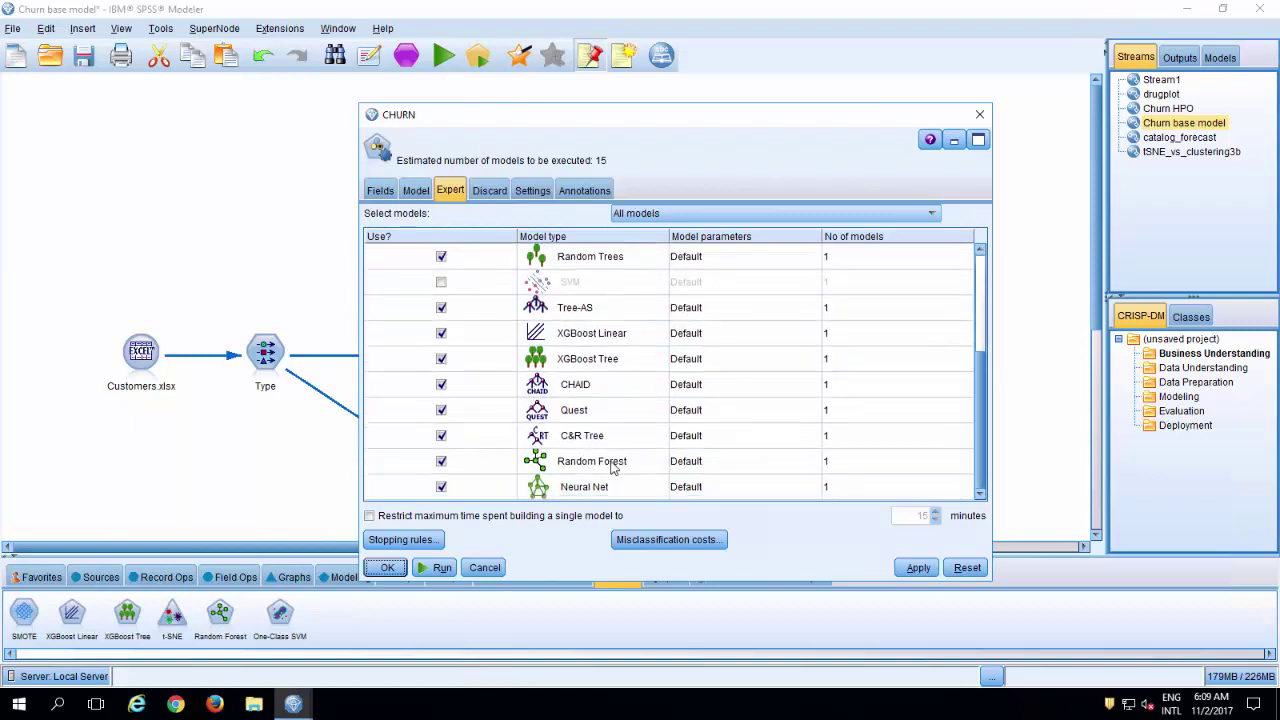
{"action": "left_click", "coordinate": [386, 568]}
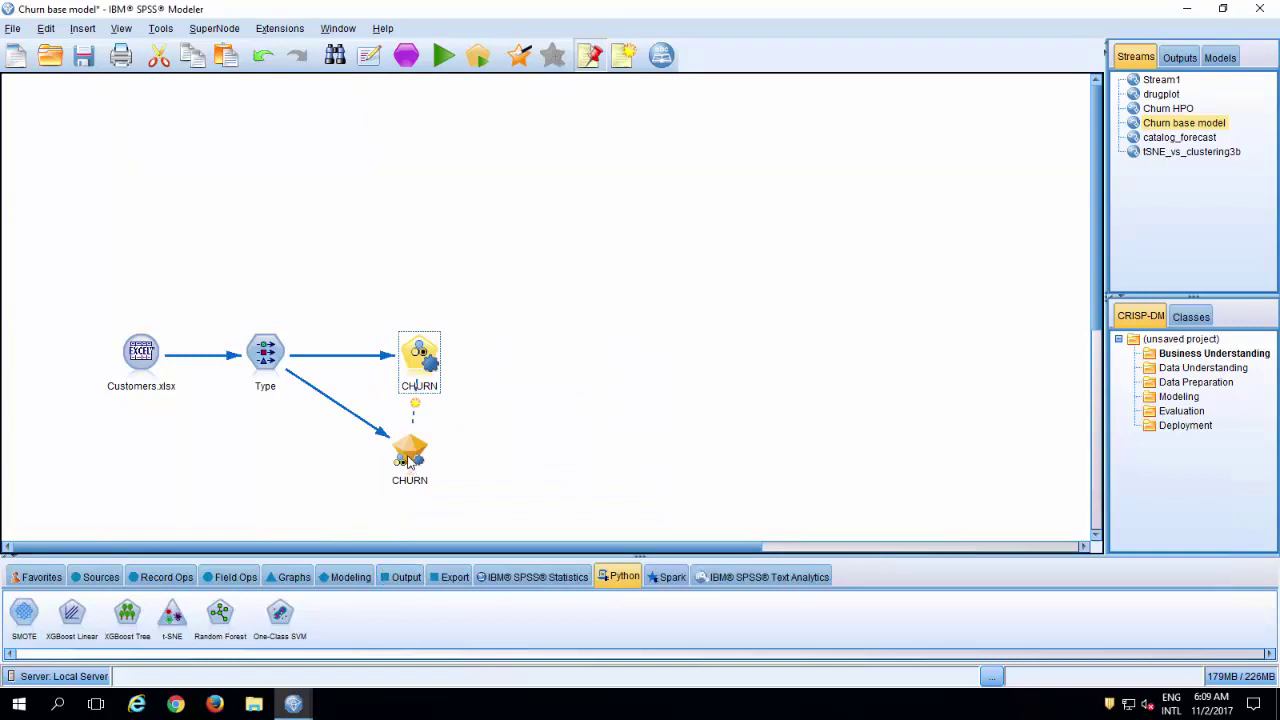
{"action": "double_click", "coordinate": [408, 458]}
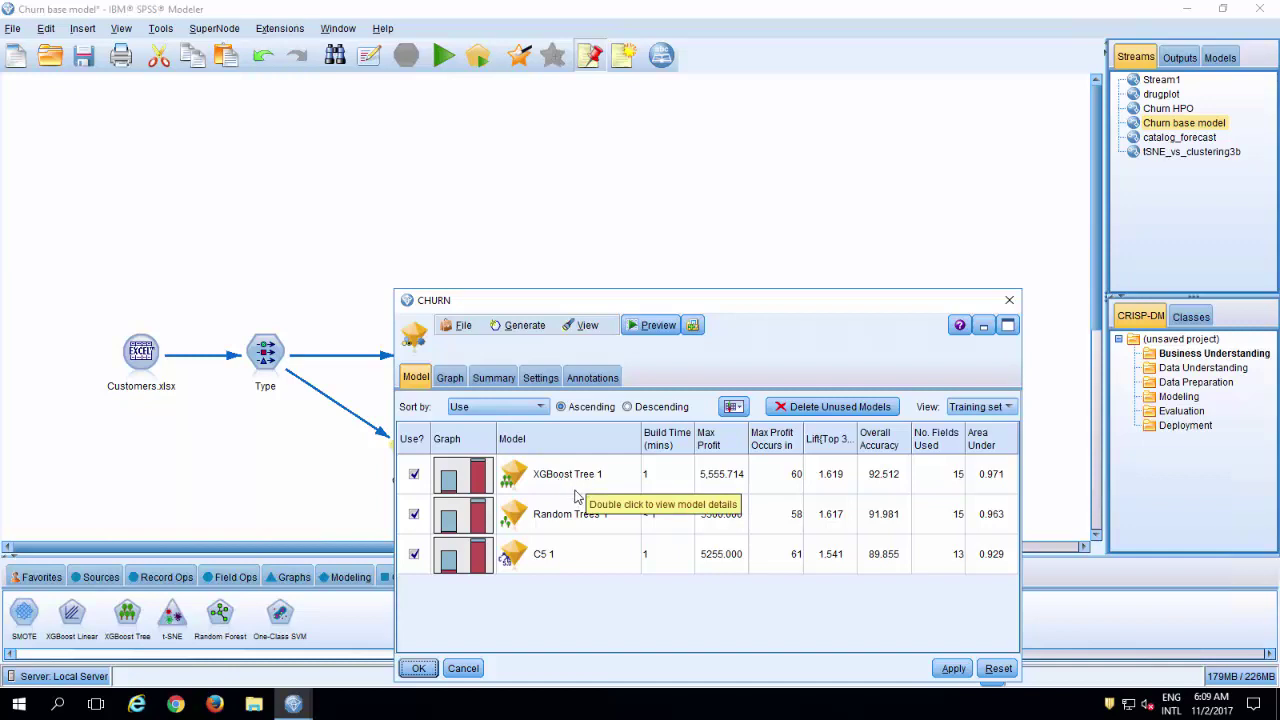
{"action": "left_click", "coordinate": [418, 668]}
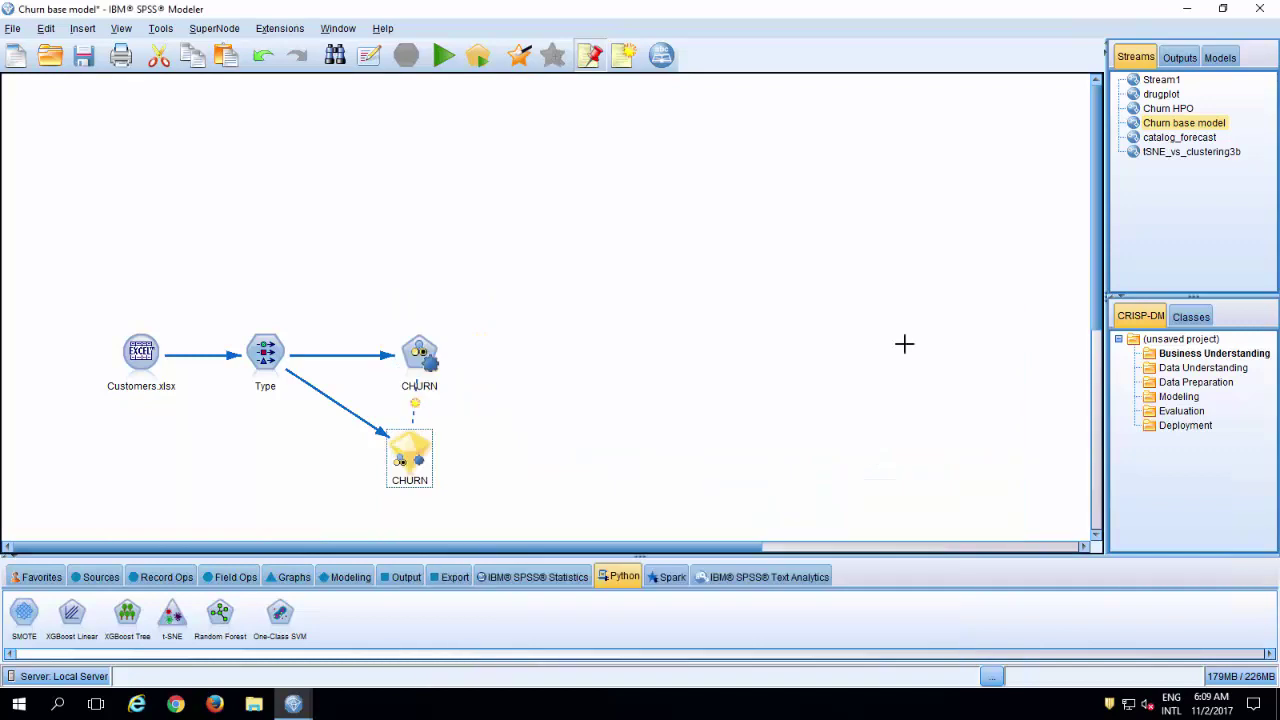
Step: Open catalog_forecast and show the Graphs palette with its E-Plot(Beta) and t-SNE nodes
{"action": "left_click", "coordinate": [1176, 138]}
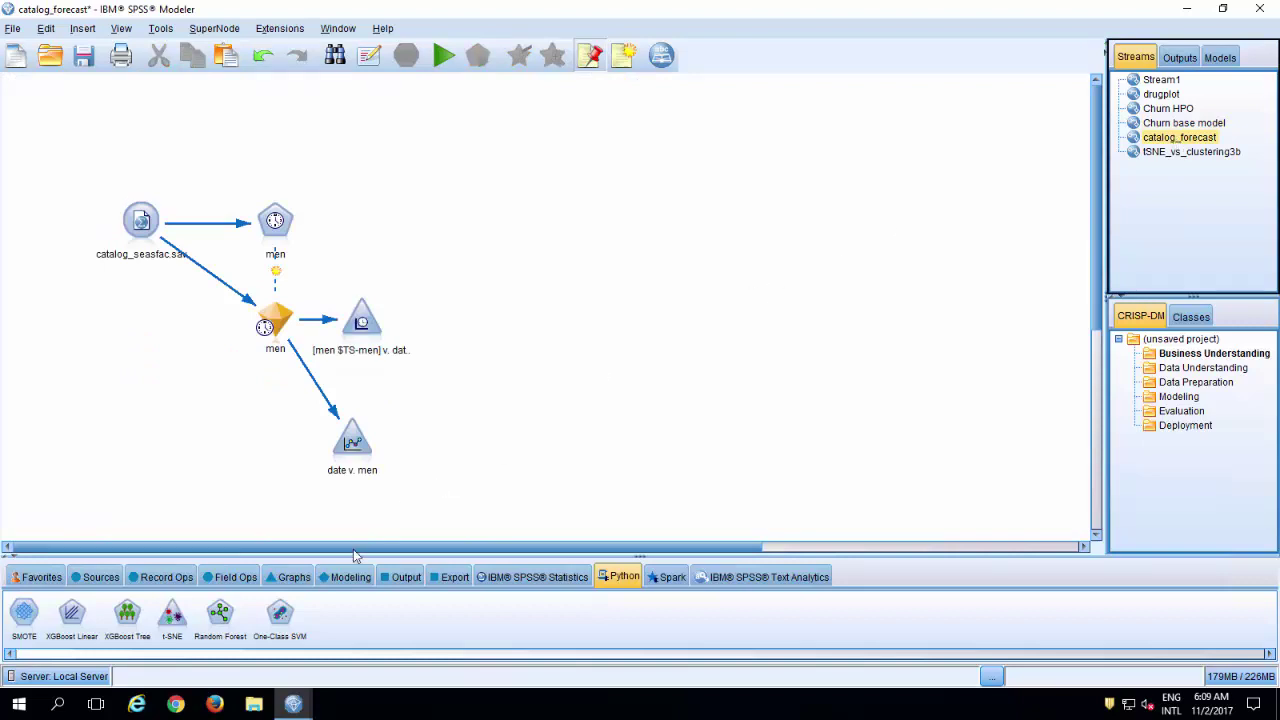
{"action": "left_click", "coordinate": [293, 580]}
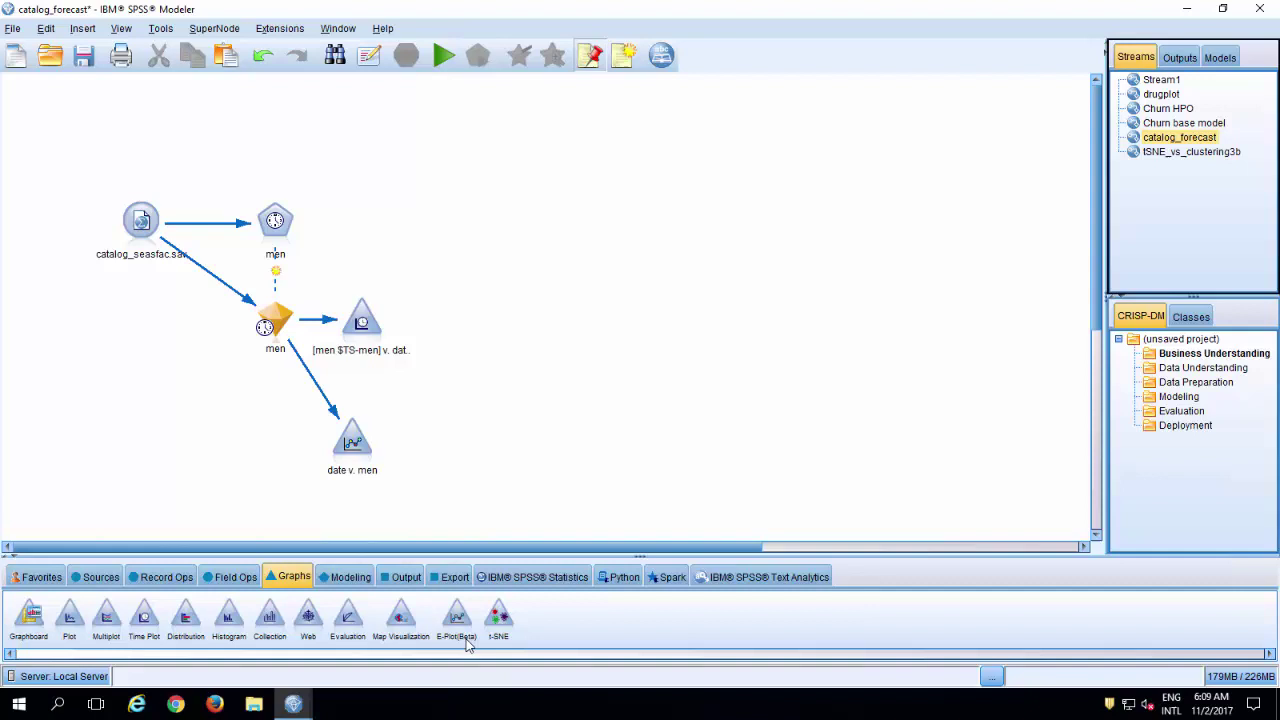
{"action": "left_click", "coordinate": [36, 604]}
Step: Run the date v. men plot as an E-Plot and show its Basic theme choices
{"action": "double_click", "coordinate": [352, 443]}
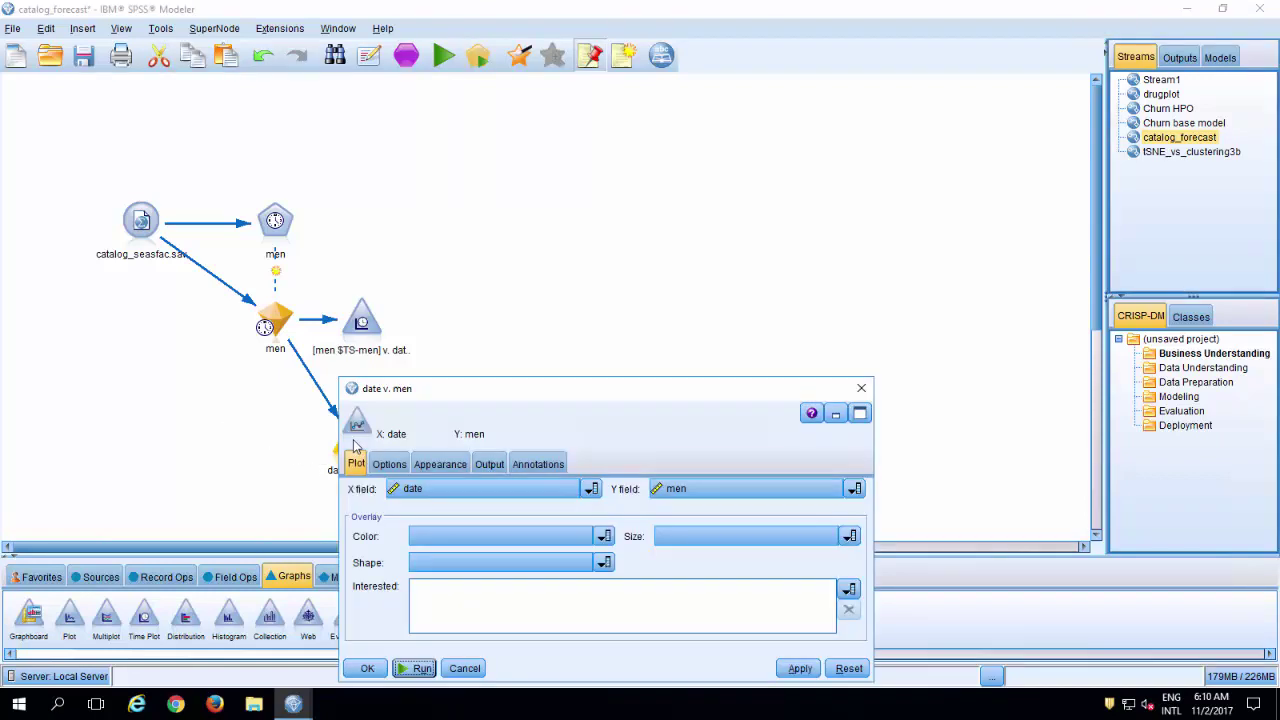
{"action": "left_click", "coordinate": [416, 668]}
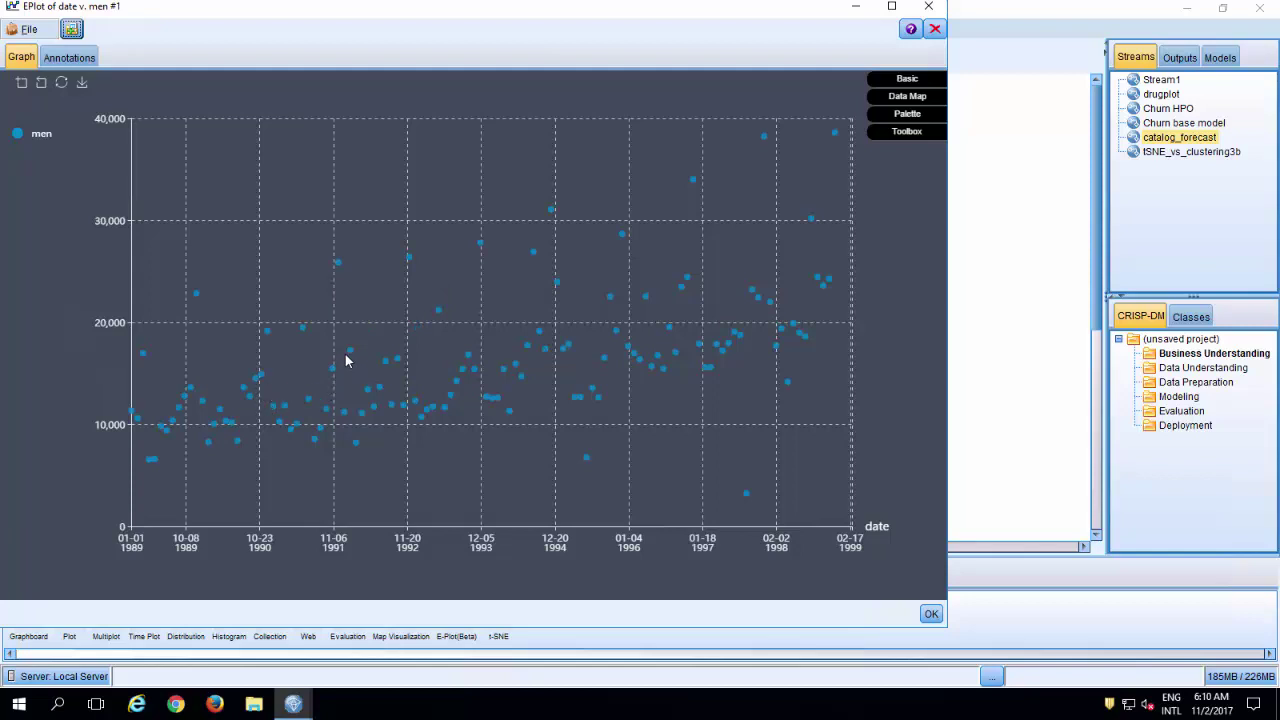
{"action": "mouse_move", "coordinate": [350, 357]}
{"action": "left_click", "coordinate": [914, 82]}
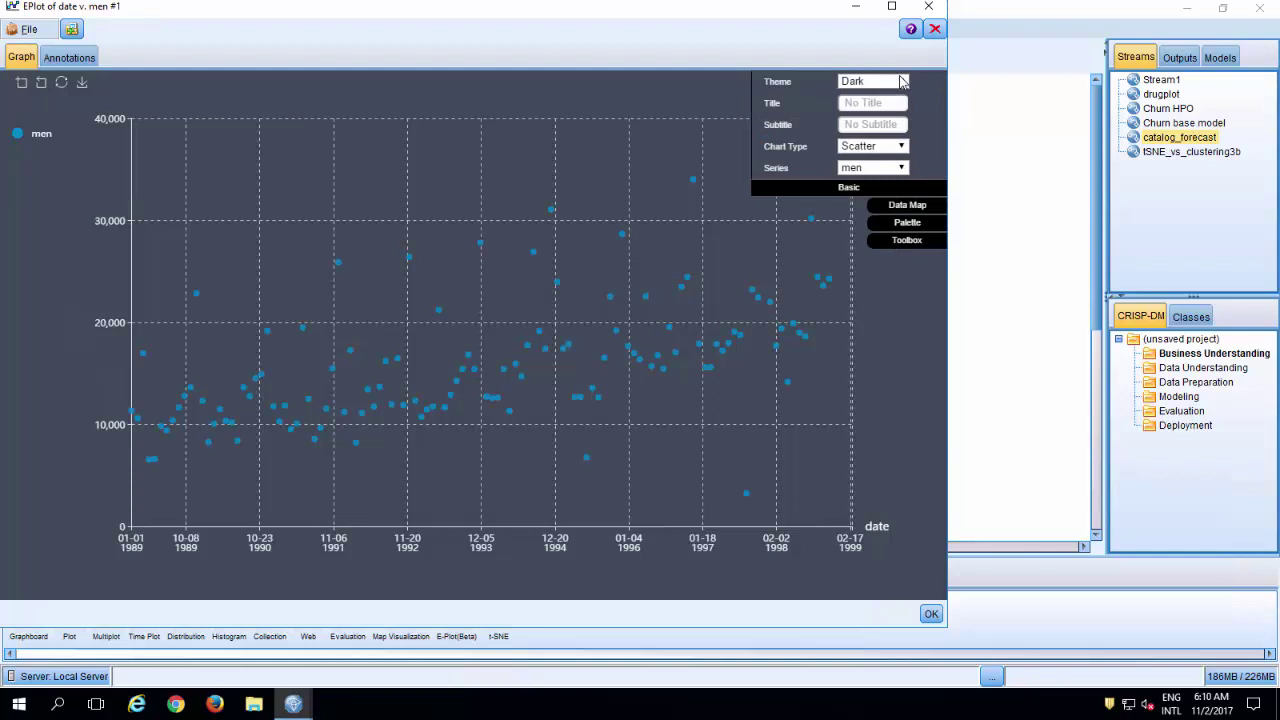
{"action": "left_click", "coordinate": [901, 81]}
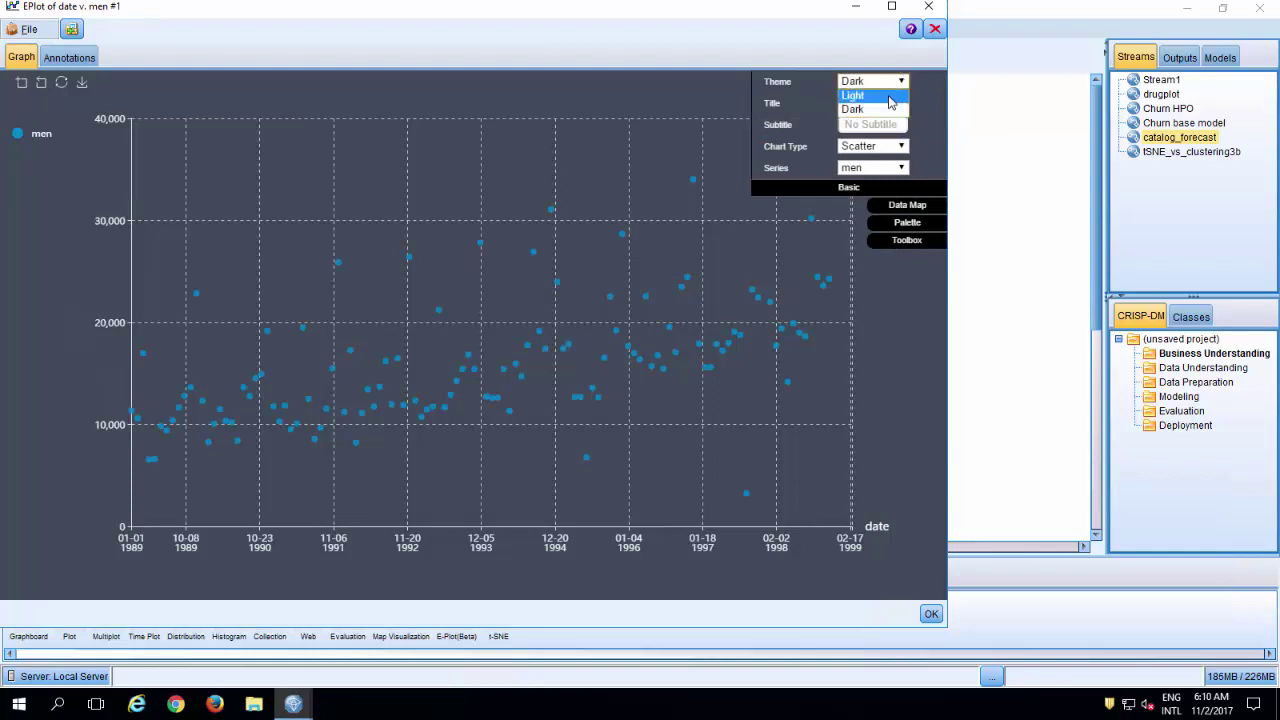
Step: Try the Light theme, return to Dark, and change the chart type to Line
{"action": "left_click", "coordinate": [900, 97]}
{"action": "left_click", "coordinate": [901, 83]}
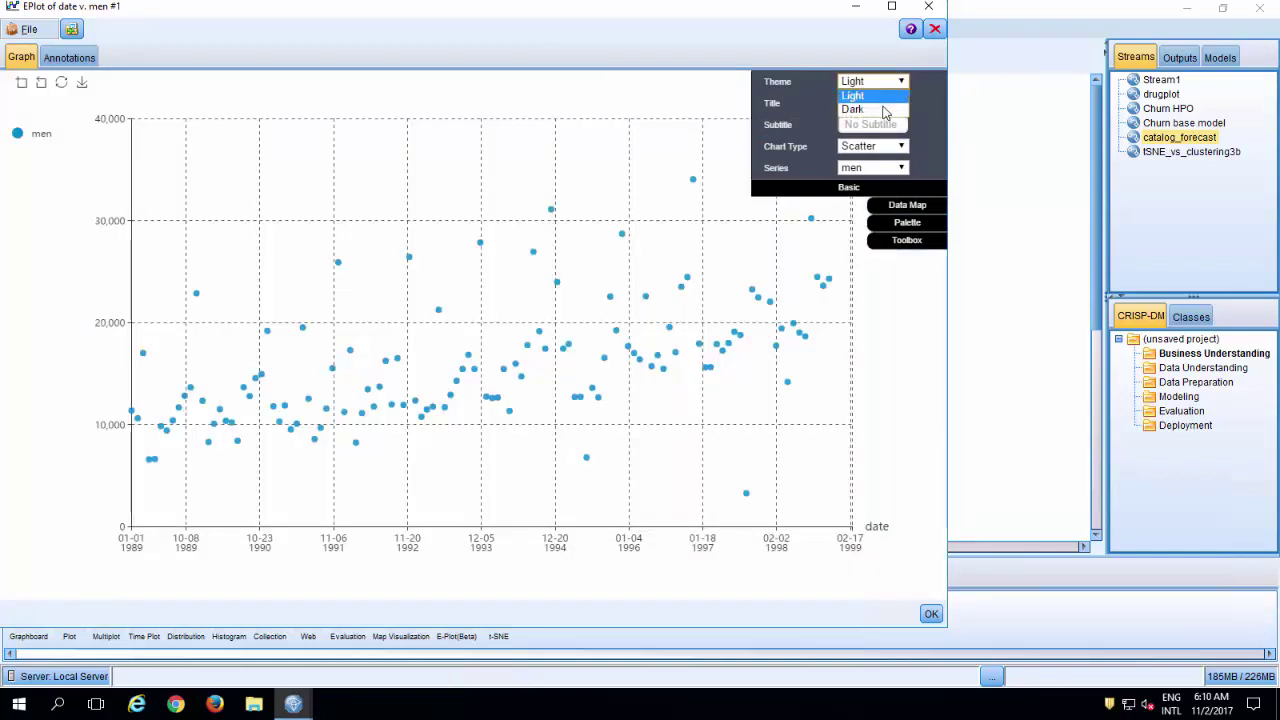
{"action": "left_click", "coordinate": [884, 108]}
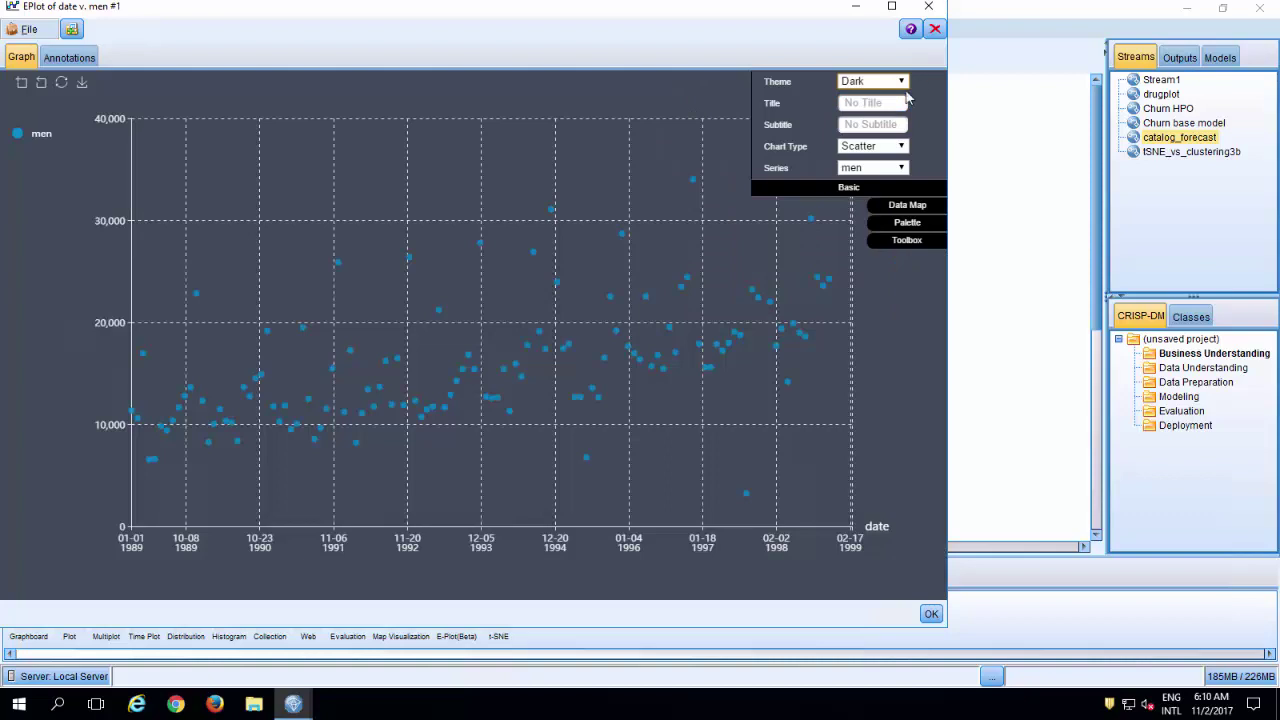
{"action": "left_click", "coordinate": [900, 147]}
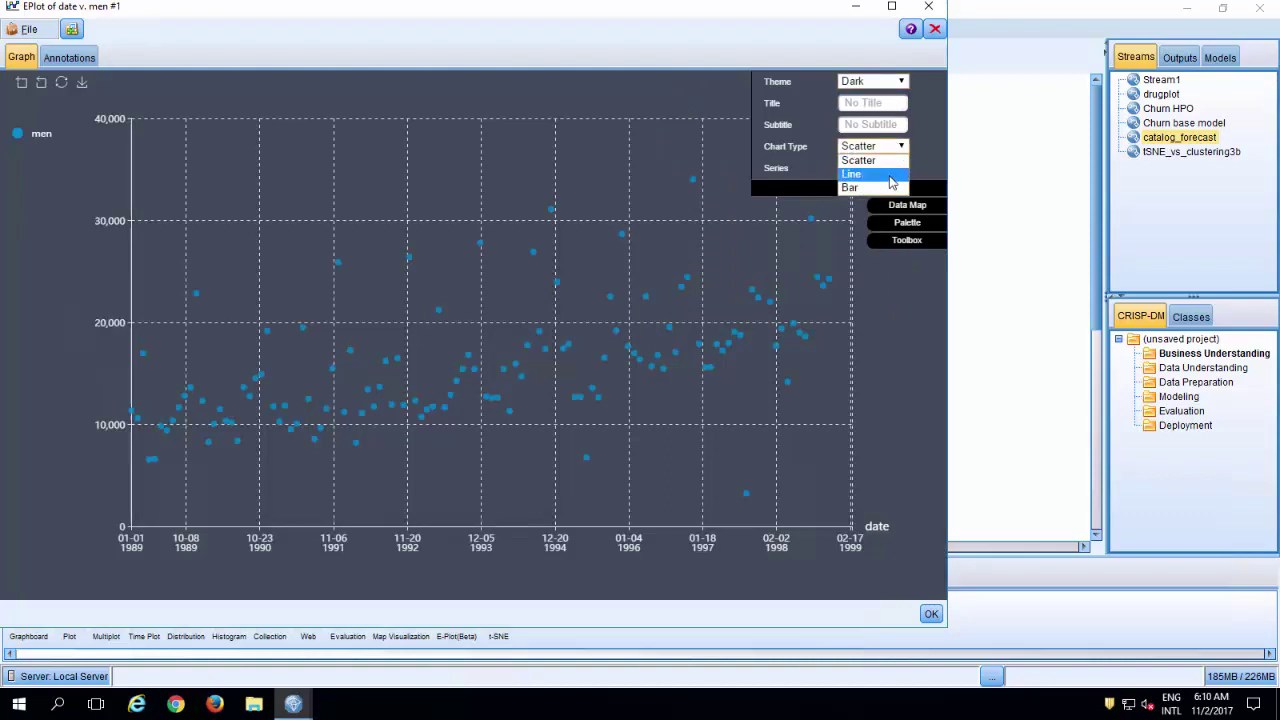
{"action": "left_click", "coordinate": [852, 174]}
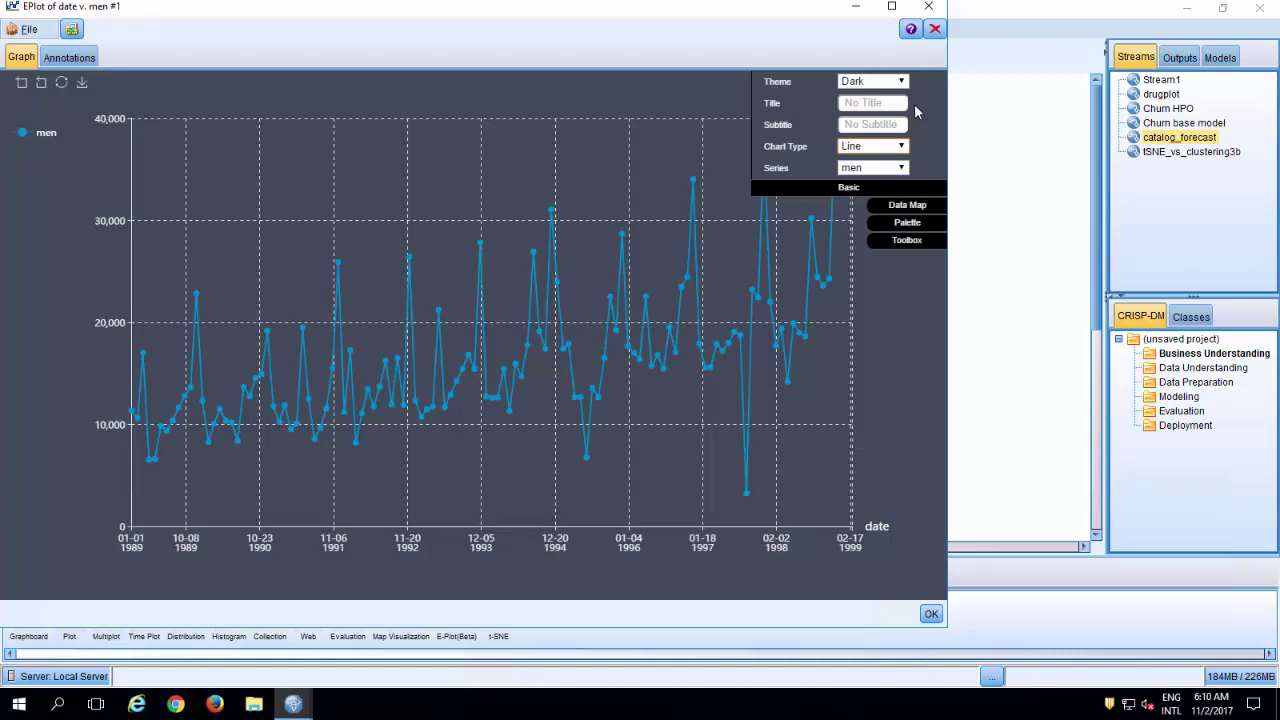
{"action": "left_click", "coordinate": [903, 187]}
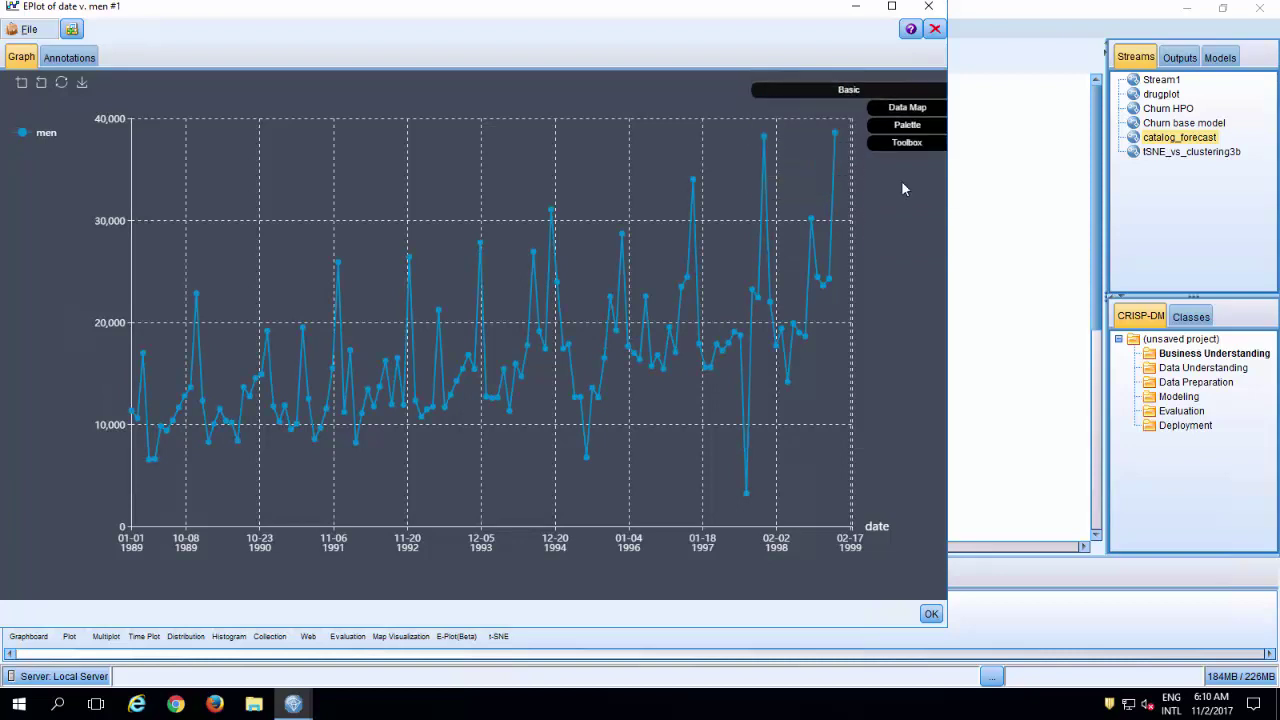
Step: Colour Series 1, the men line, yellow in the Palette settings
{"action": "left_click", "coordinate": [909, 116]}
{"action": "left_click", "coordinate": [868, 117]}
{"action": "left_click", "coordinate": [858, 133]}
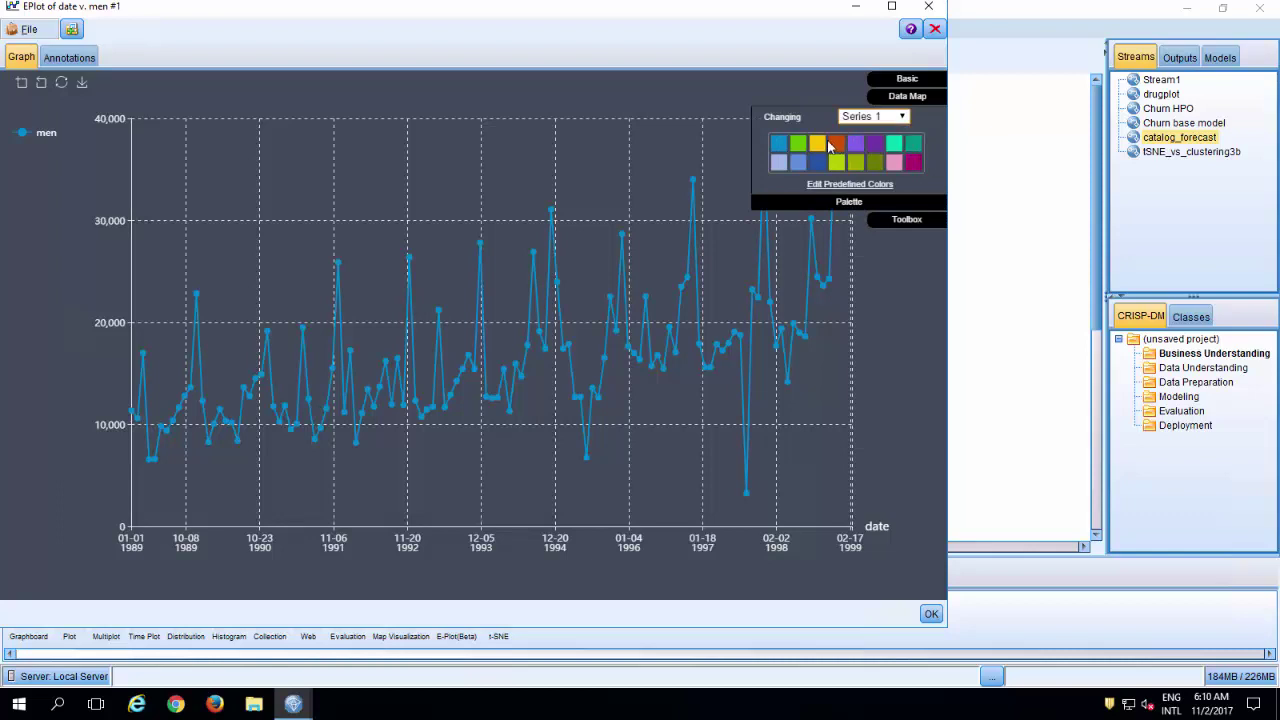
{"action": "left_click", "coordinate": [816, 145]}
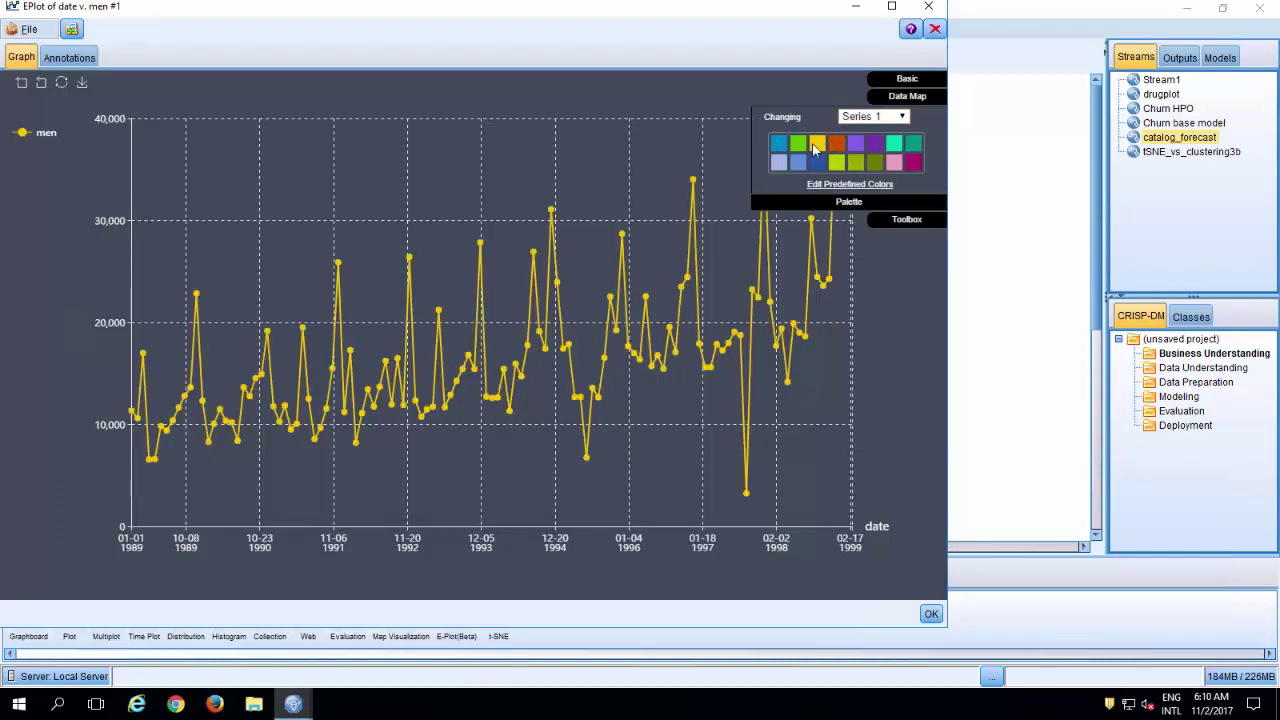
Step: Set the Data Map's Color Map field to men
{"action": "left_click", "coordinate": [926, 98]}
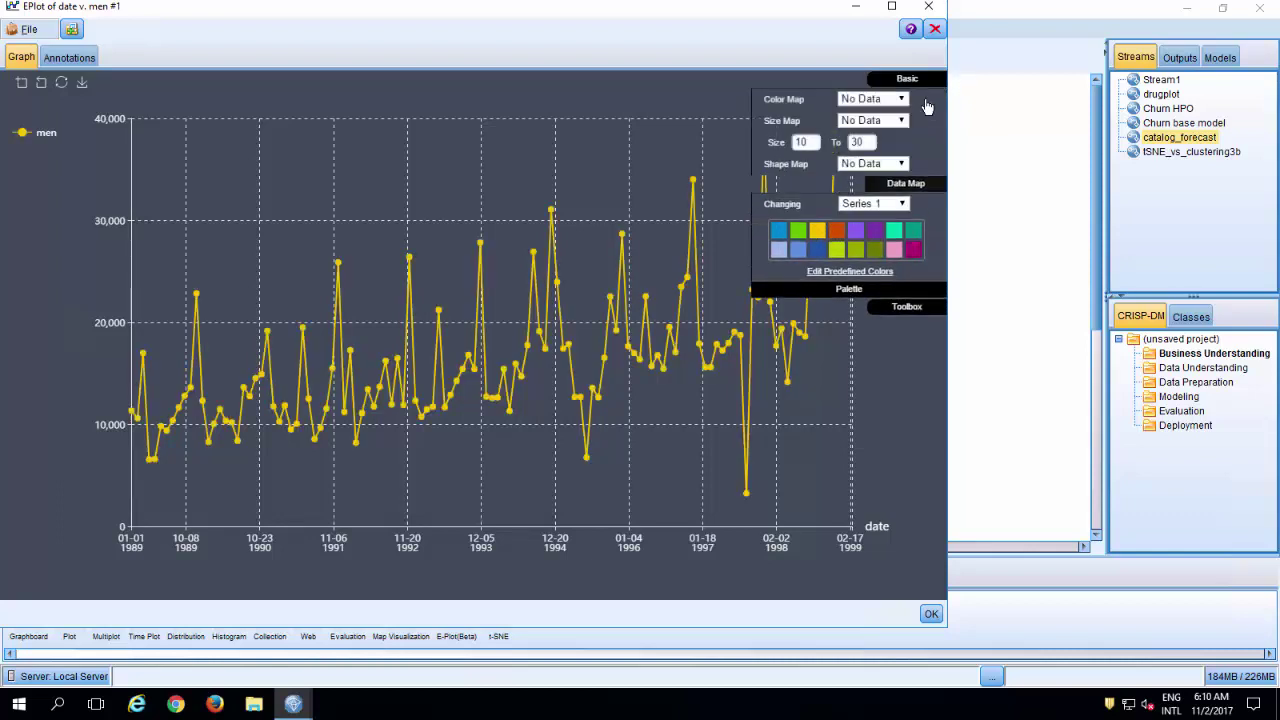
{"action": "left_click", "coordinate": [922, 82]}
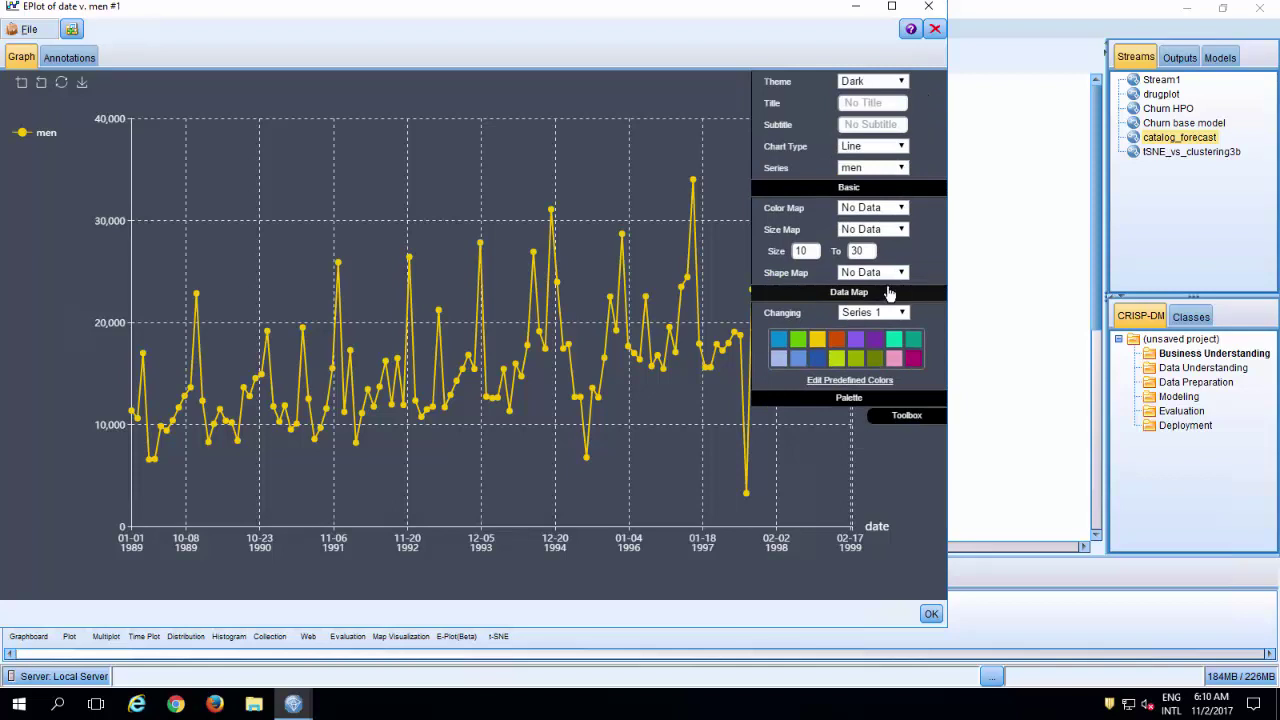
{"action": "left_click", "coordinate": [908, 207]}
{"action": "left_click", "coordinate": [883, 237]}
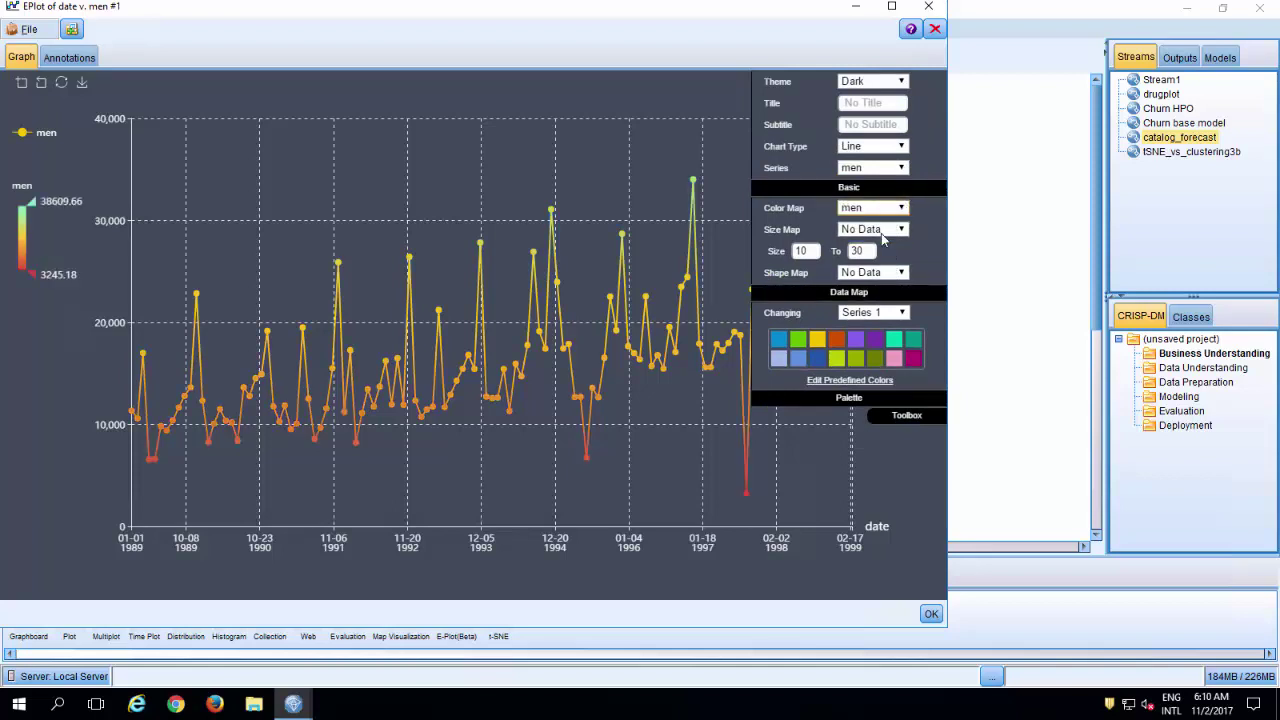
Step: Lower the colour legend's top handle to grey the highest peaks, then close the E-Plot
{"action": "left_click", "coordinate": [858, 398]}
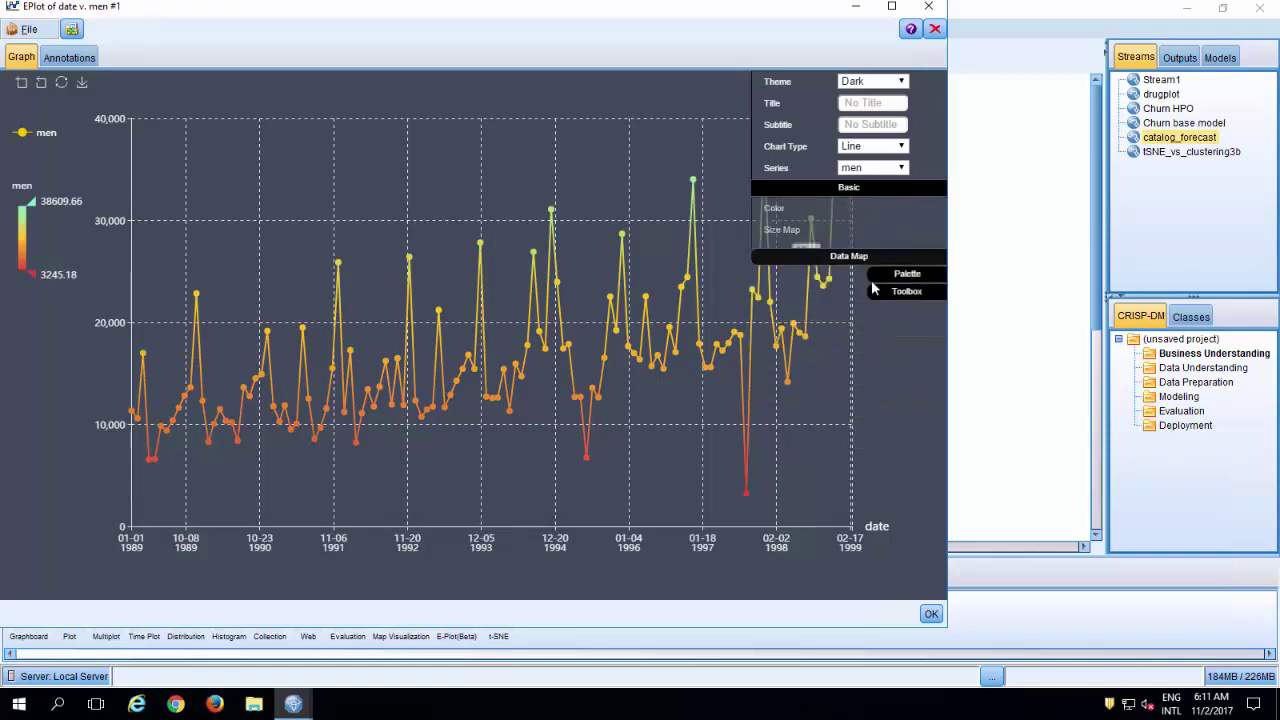
{"action": "left_click", "coordinate": [885, 187]}
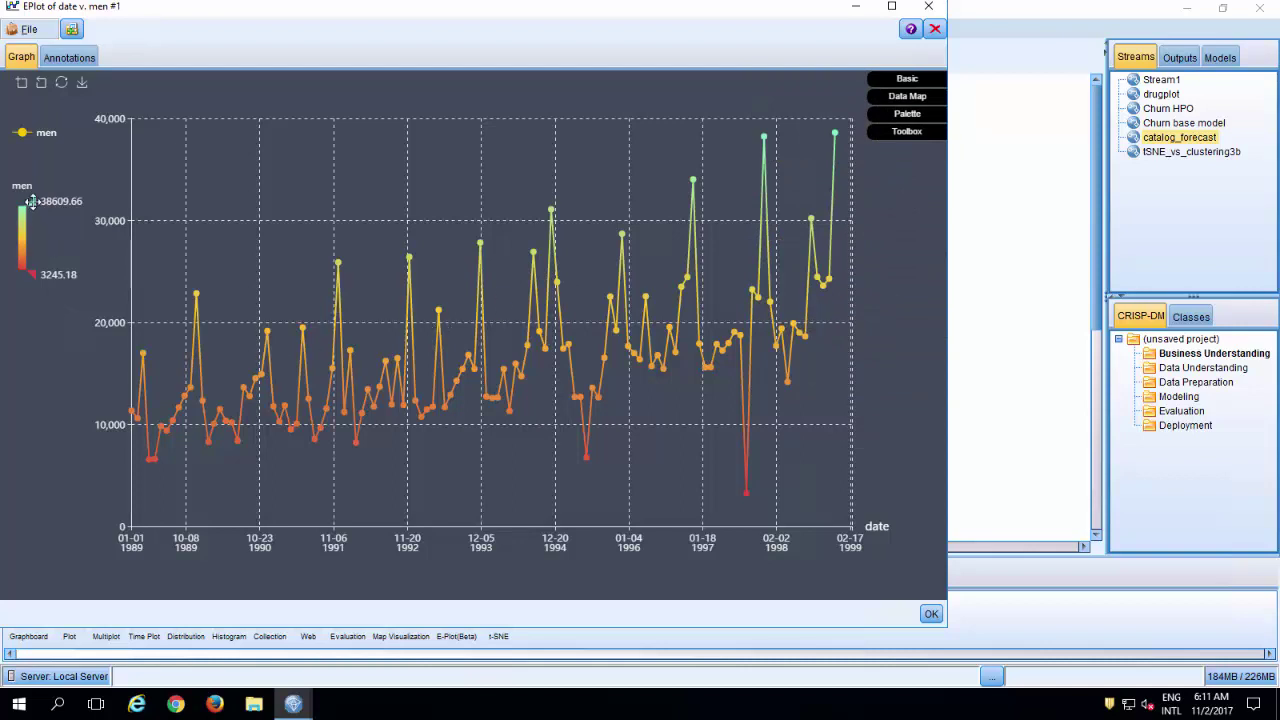
{"action": "left_click_drag", "start_coordinate": [32, 203], "coordinate": [32, 201]}
{"action": "left_click", "coordinate": [930, 615]}
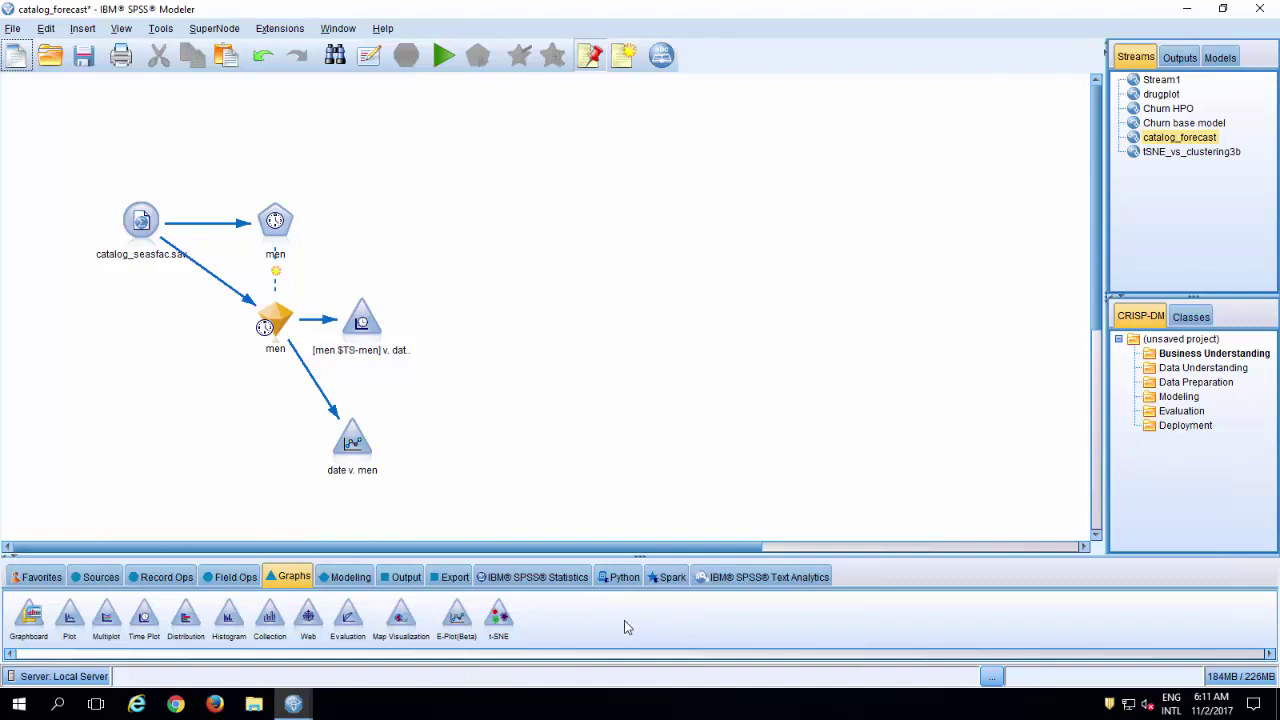
Step: Select the t-SNE node from the Graphs palette, moving to the tSNE_vs_clustering3b stream
{"action": "left_click", "coordinate": [499, 616]}
{"action": "left_click", "coordinate": [1173, 153]}
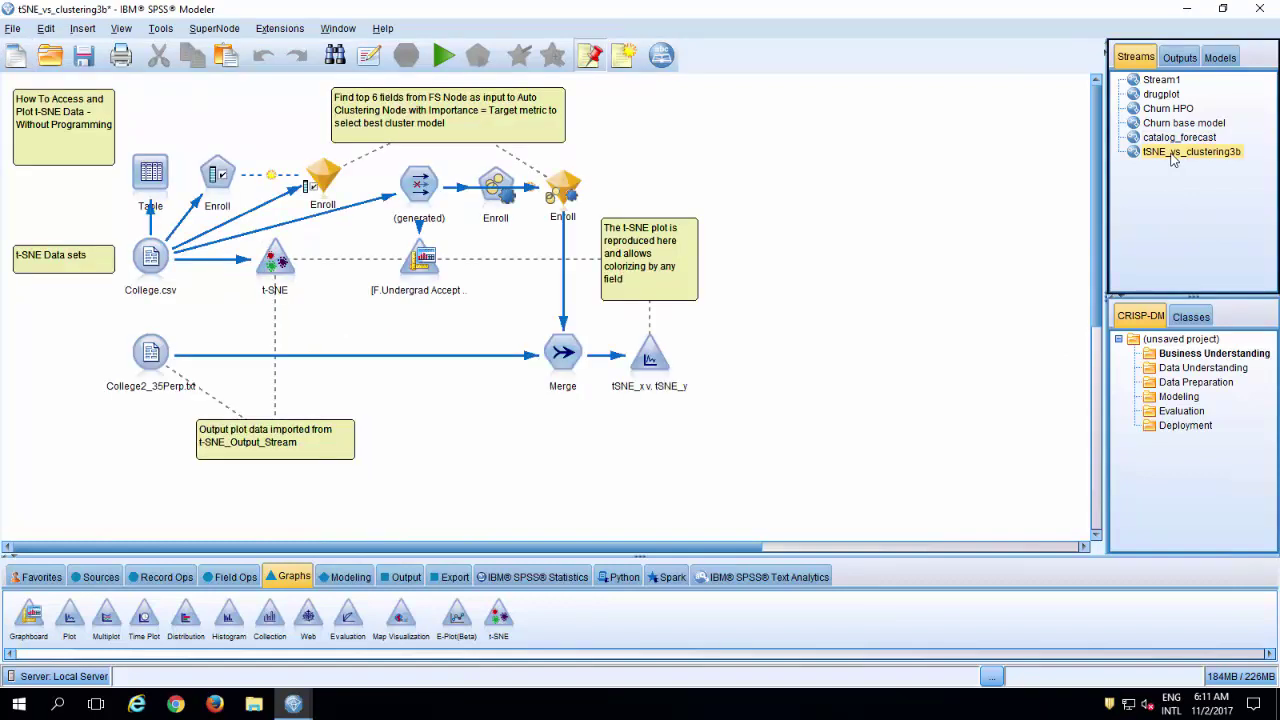
{"action": "key", "text": "alt+Tab"}
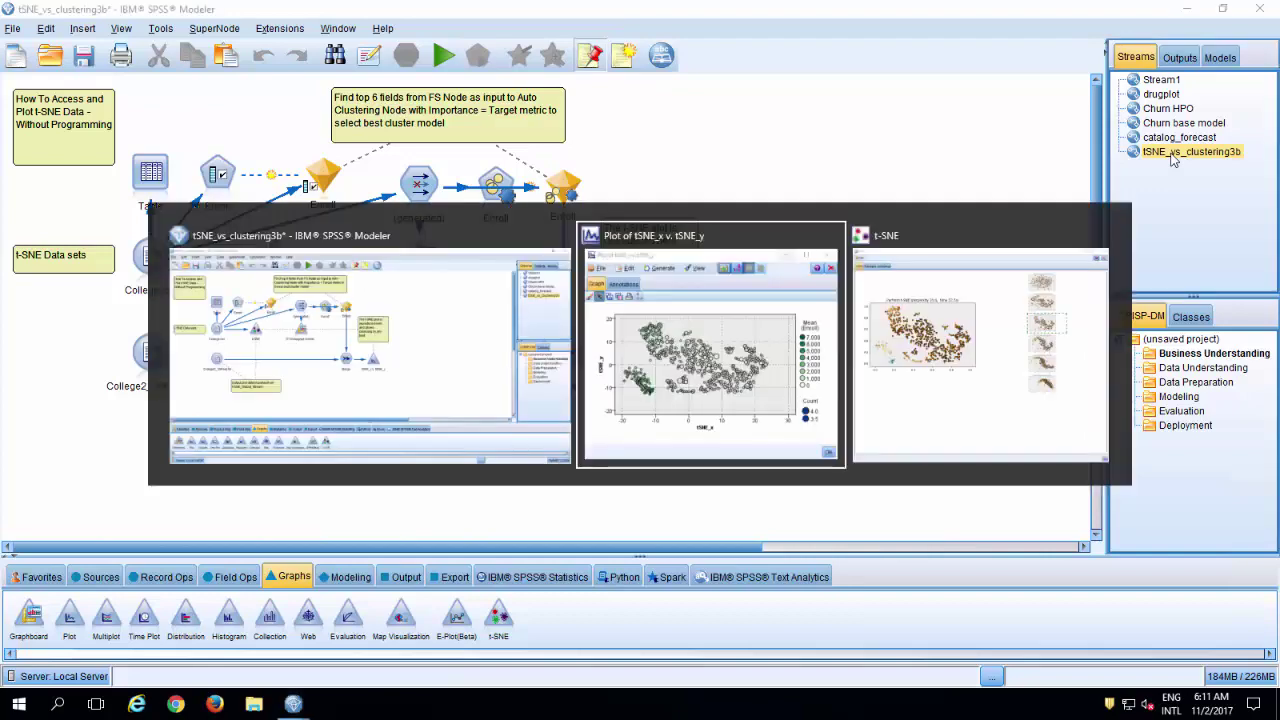
{"action": "key", "text": "alt+Tab"}
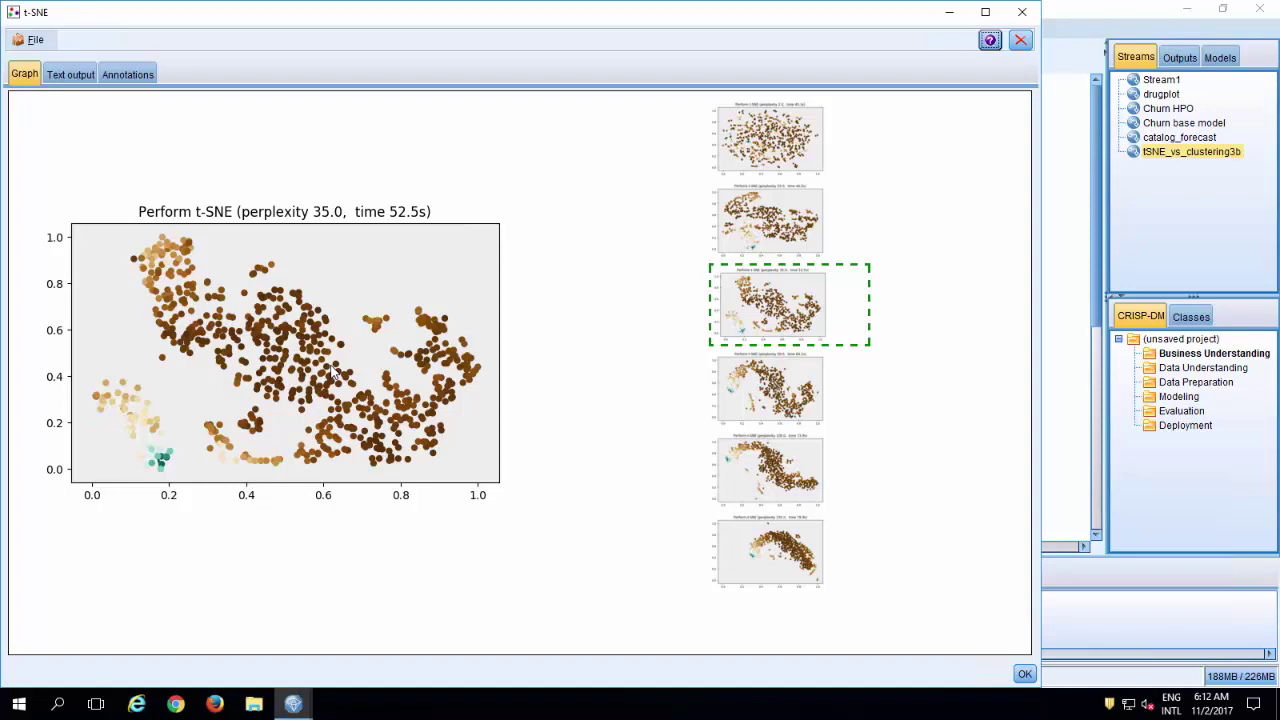
{"action": "key", "text": "alt+Tab"}
{"action": "key", "text": "alt+Tab"}
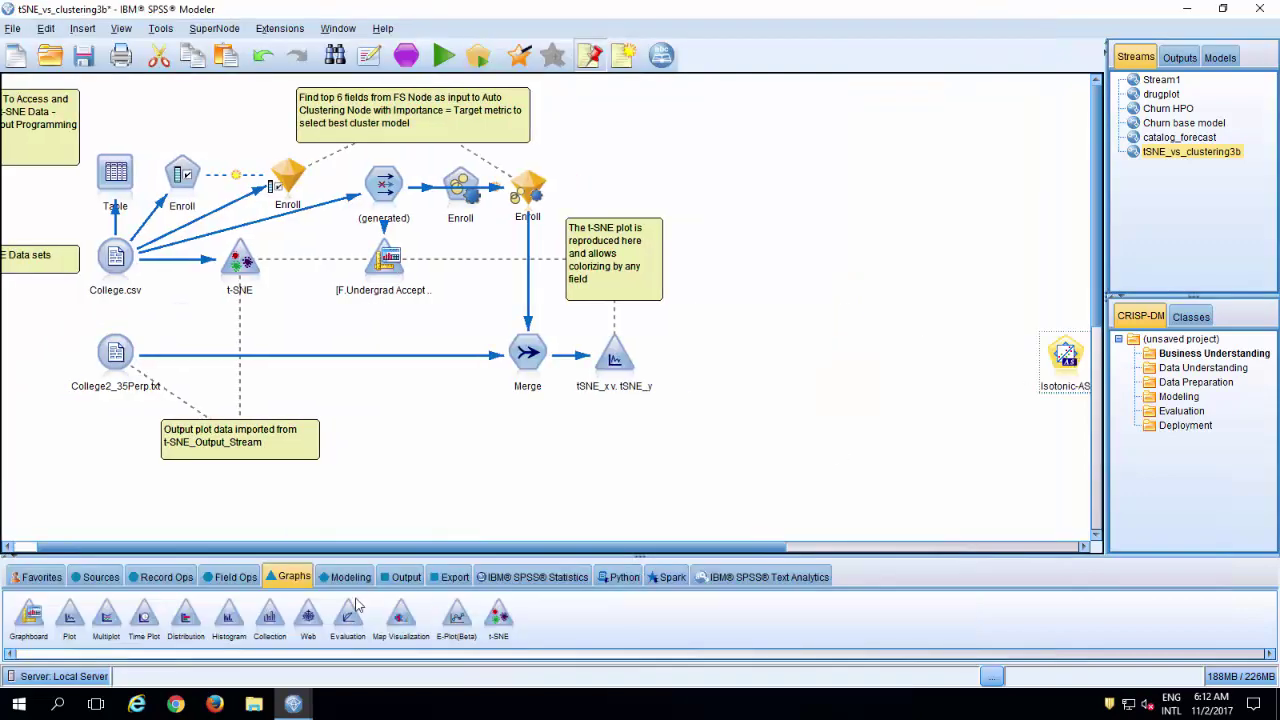
Step: Place a CPLEX Optimization node from the Record Ops palette on the canvas and review its settings
{"action": "left_click", "coordinate": [163, 577]}
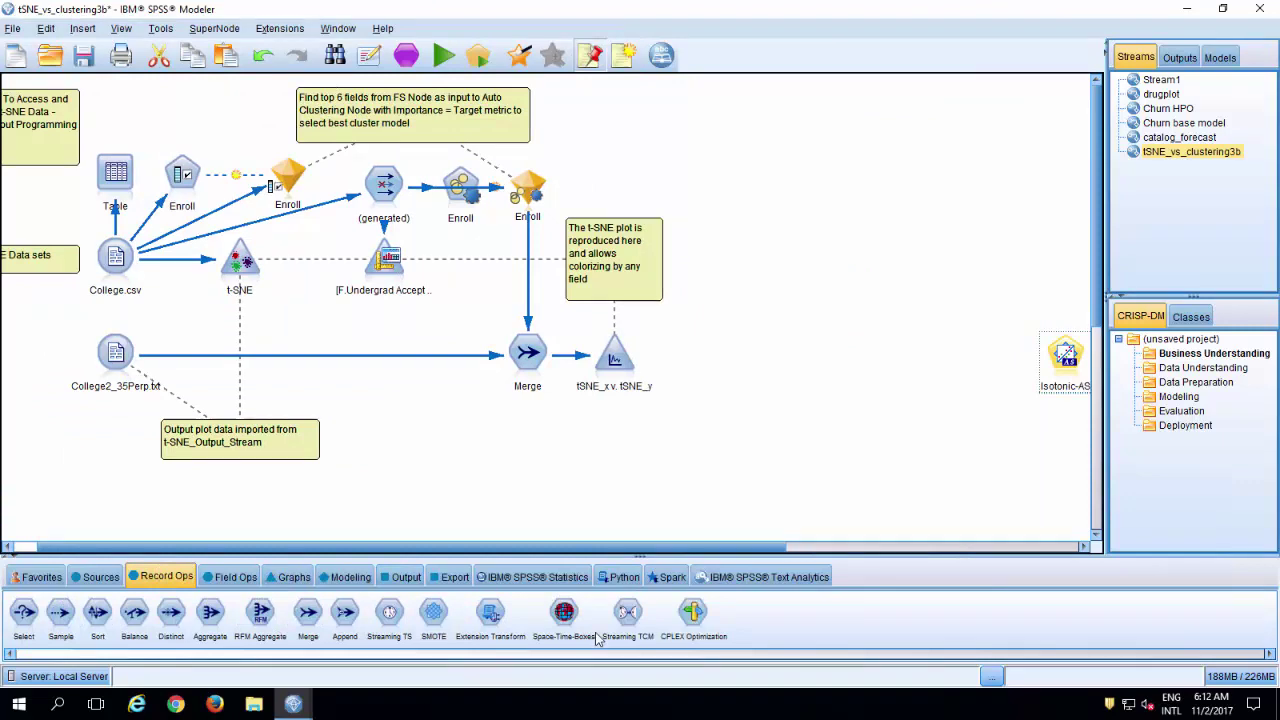
{"action": "left_click", "coordinate": [691, 622]}
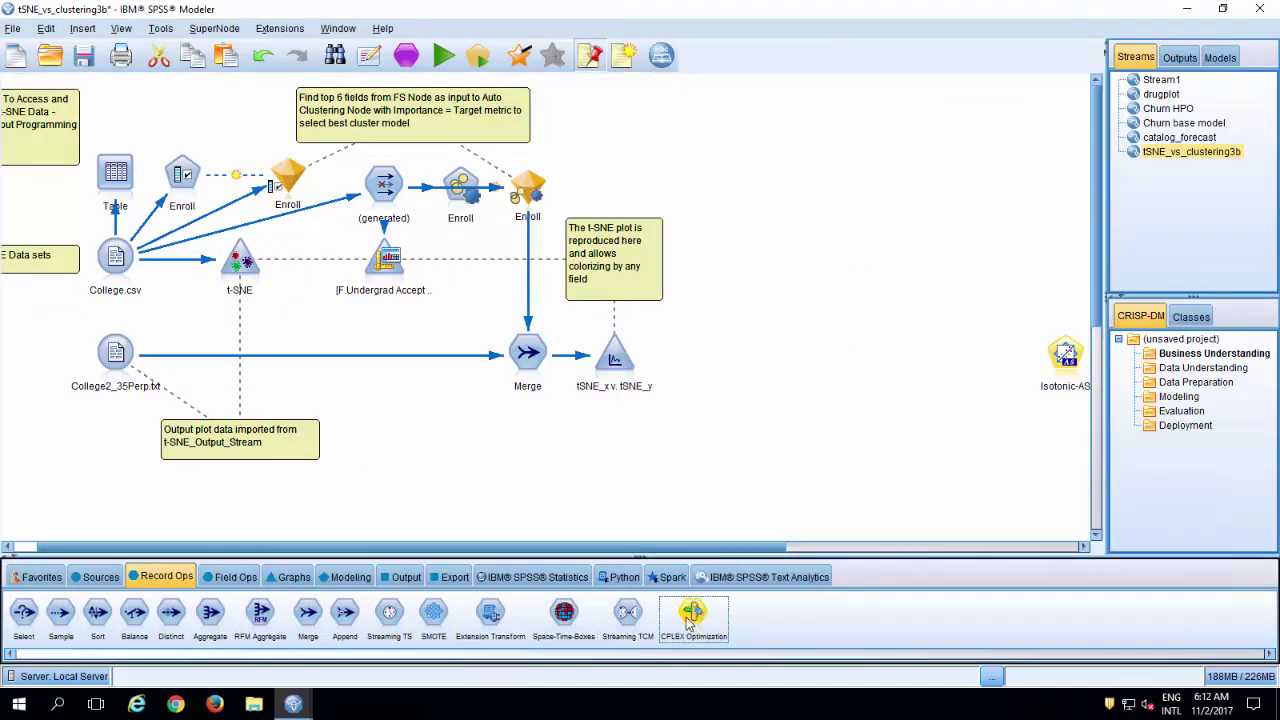
{"action": "left_click", "coordinate": [746, 428]}
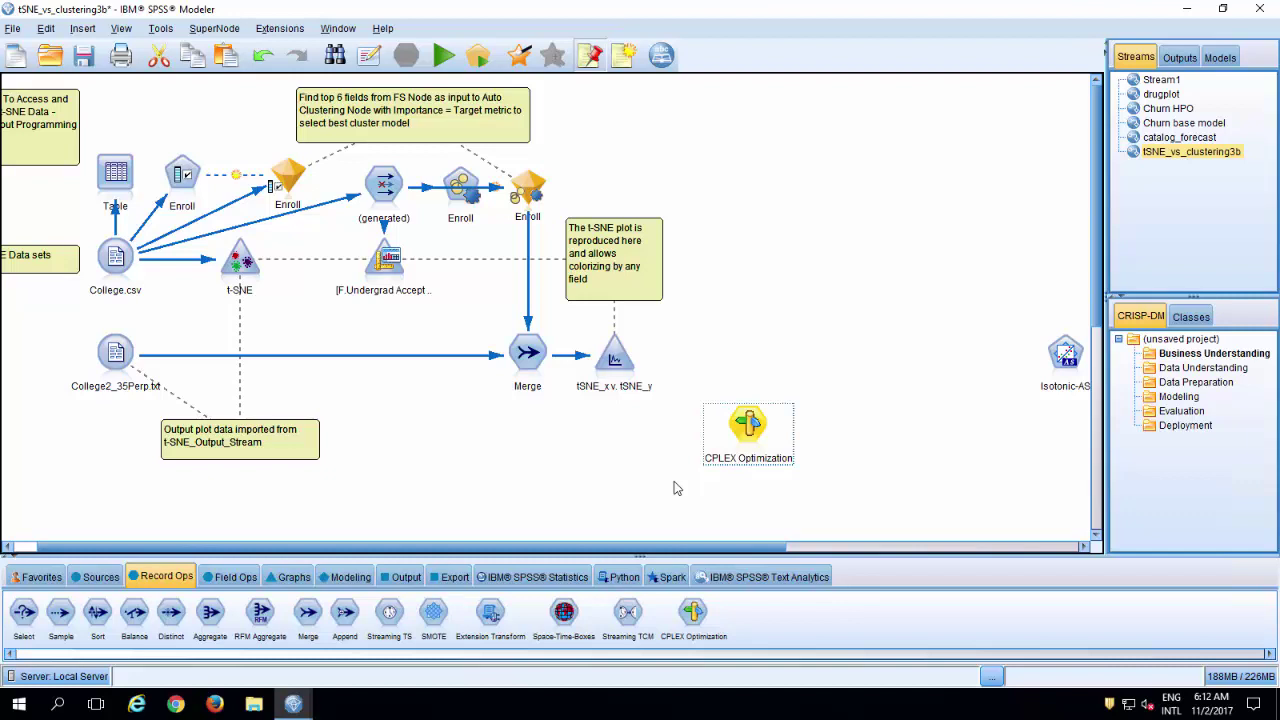
{"action": "double_click", "coordinate": [750, 423]}
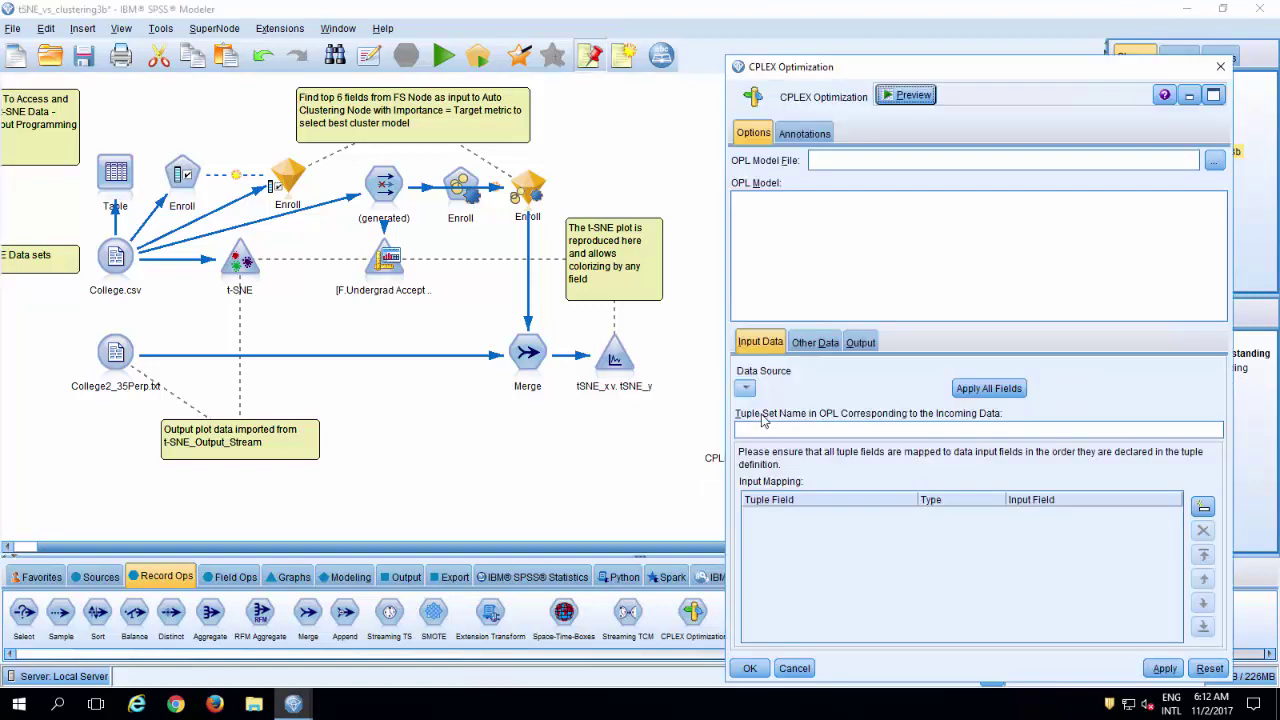
{"action": "left_click", "coordinate": [749, 668]}
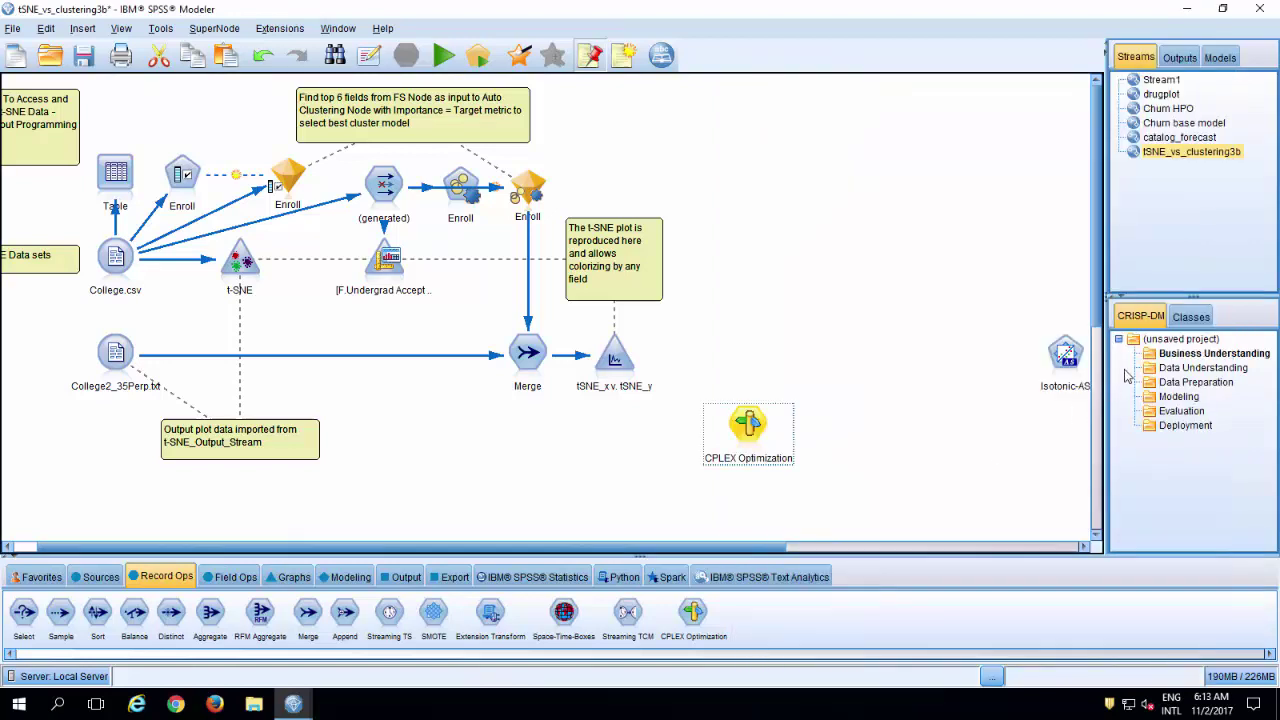
Step: Flip through the drugplot, Churn HPO, Churn base model, catalog_forecast and tSNE_vs_clustering3b streams, showing the Python palette
{"action": "left_click", "coordinate": [1166, 95]}
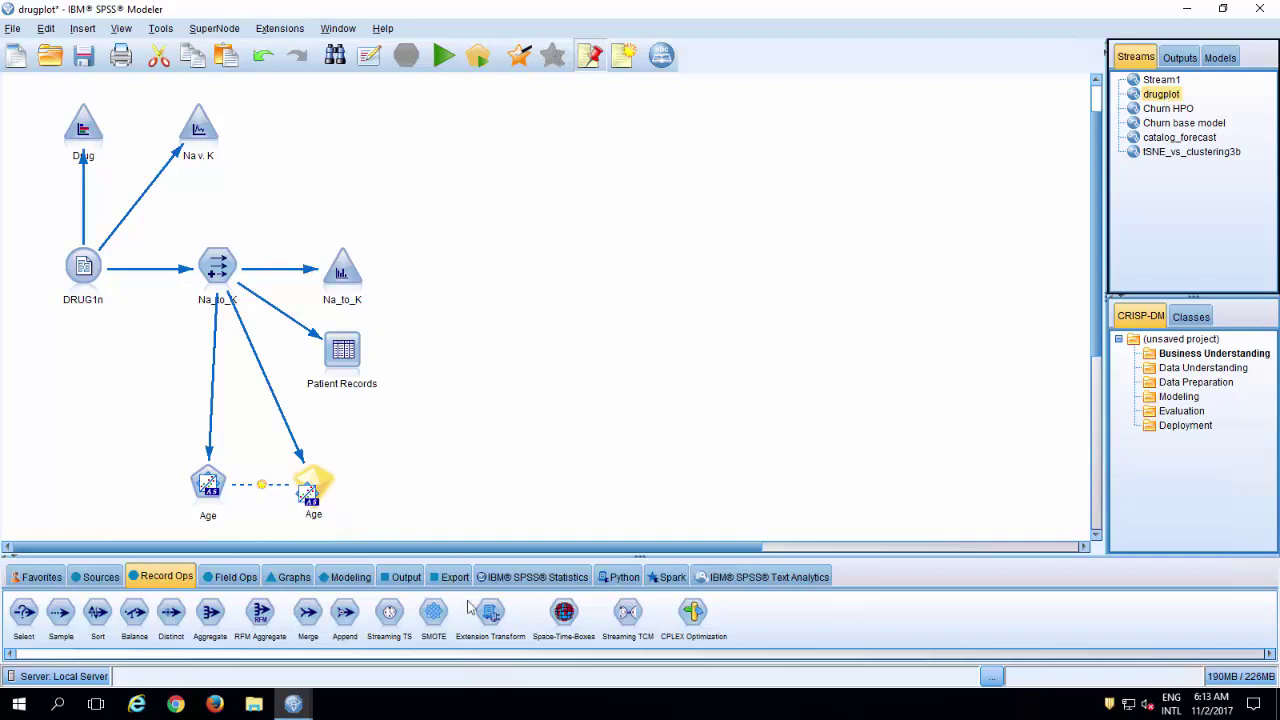
{"action": "left_click", "coordinate": [622, 578]}
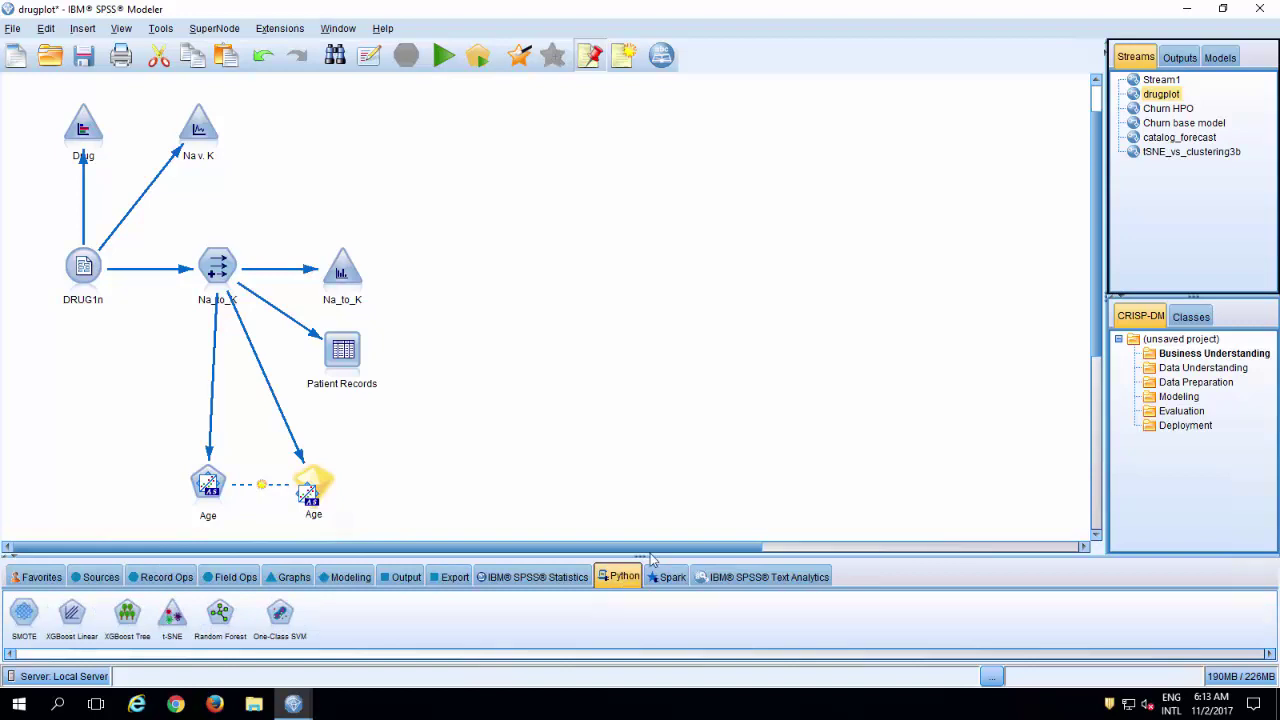
{"action": "left_click", "coordinate": [1175, 110]}
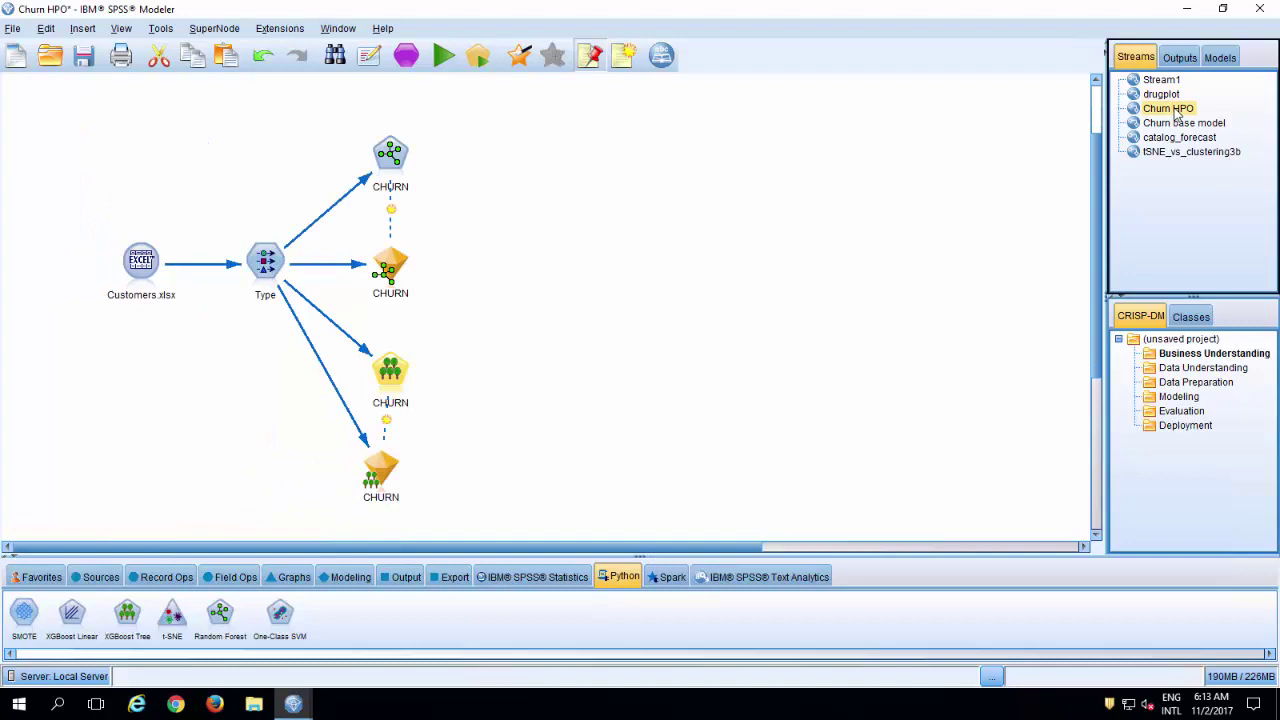
{"action": "left_click", "coordinate": [1178, 123]}
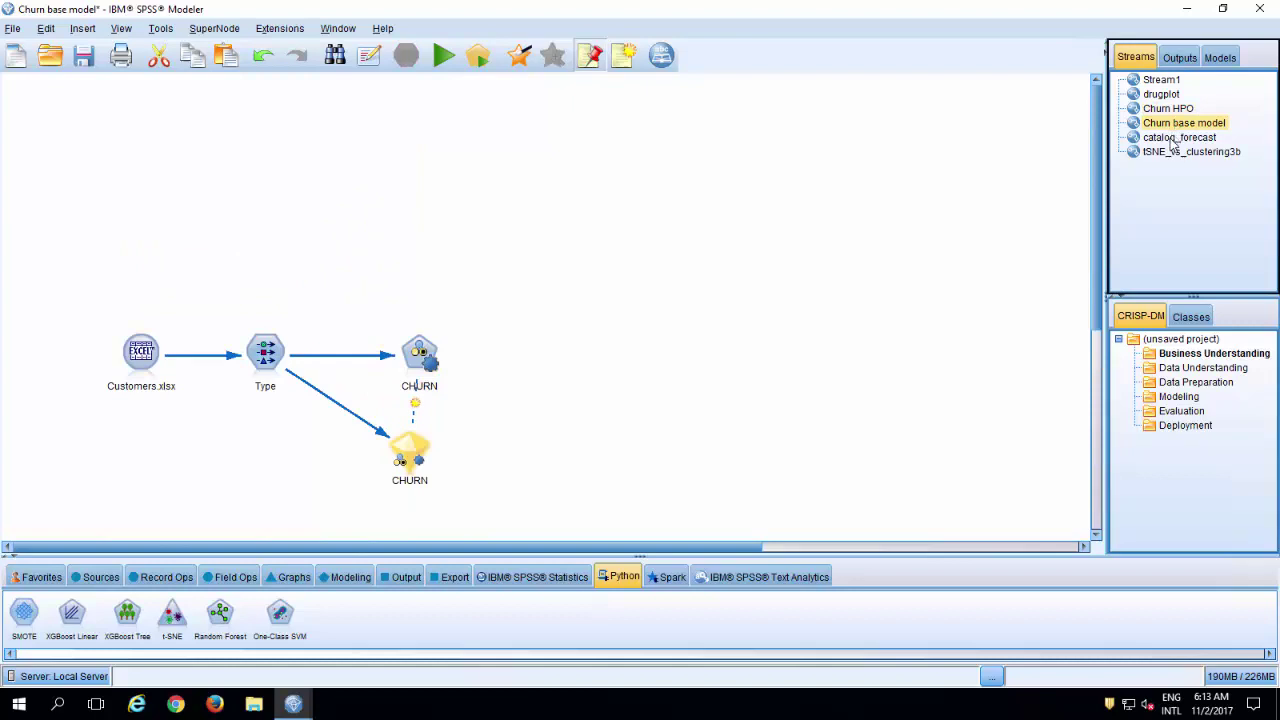
{"action": "left_click", "coordinate": [1174, 140]}
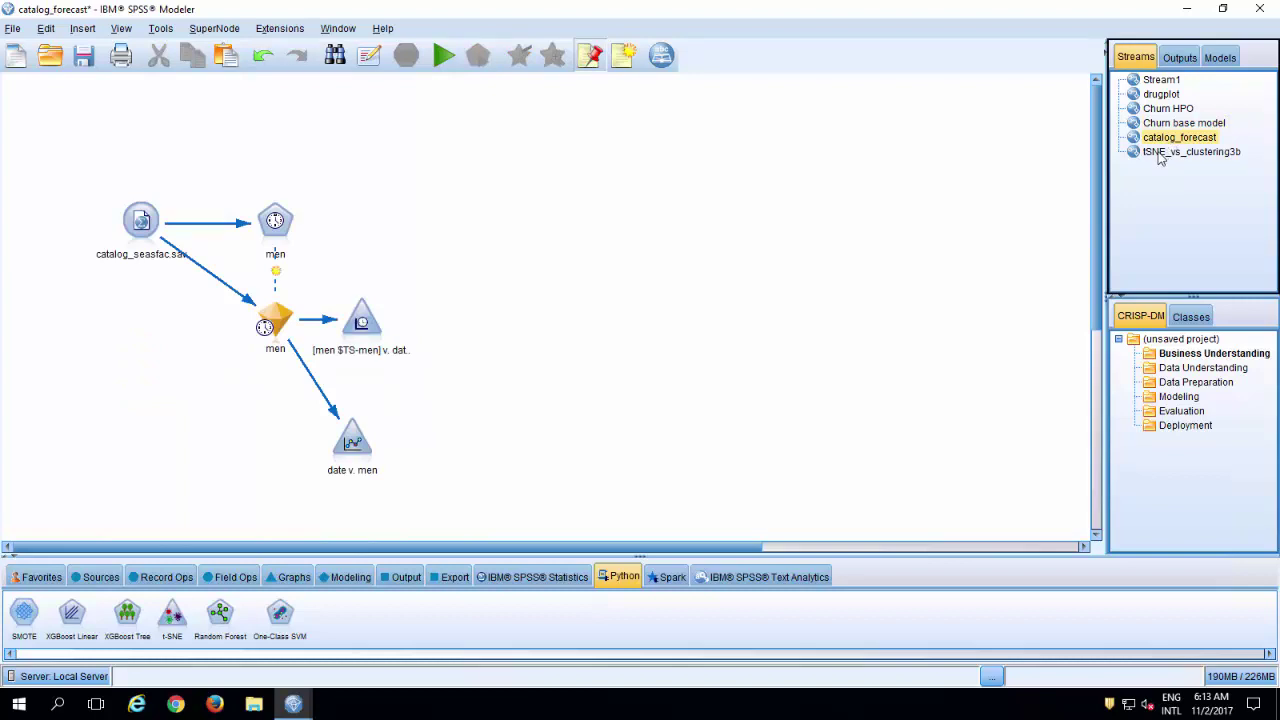
{"action": "left_click", "coordinate": [1156, 151]}
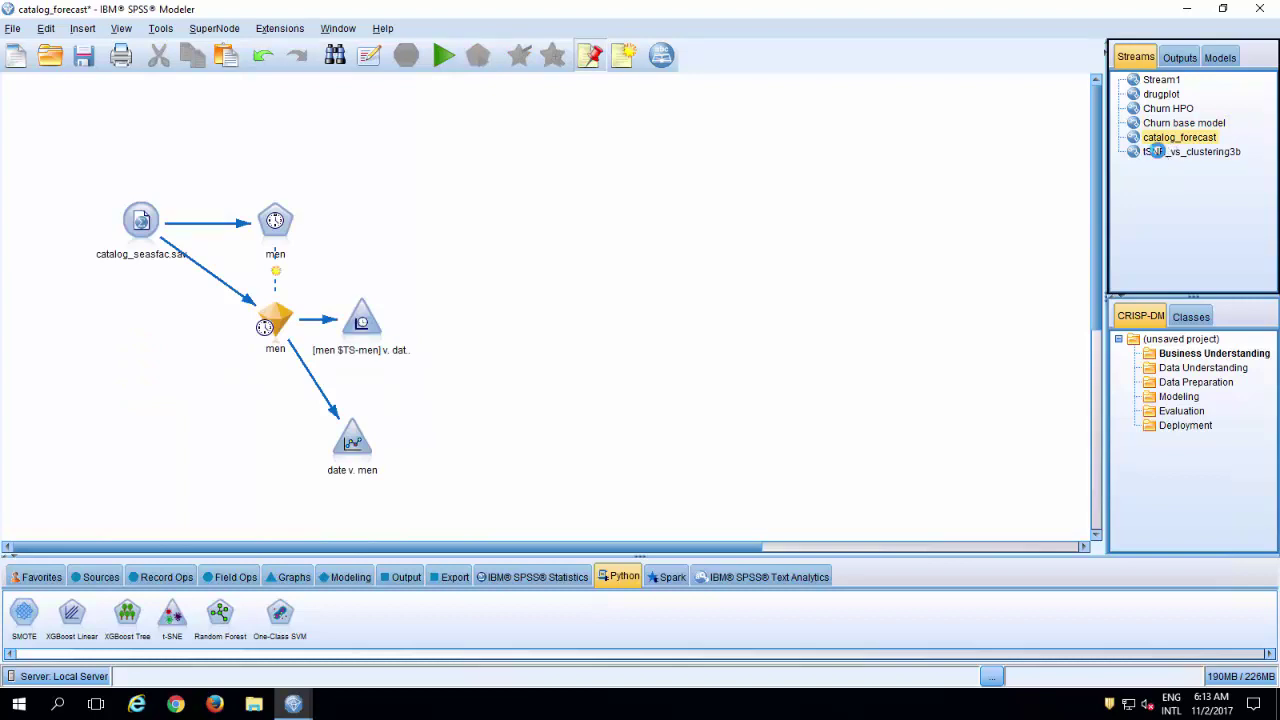